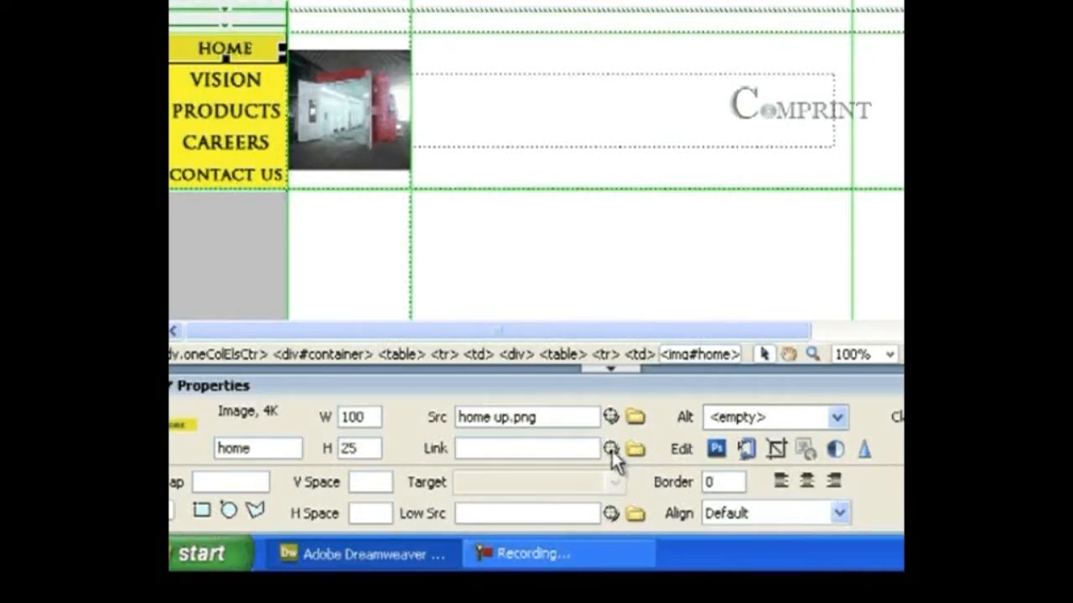
Step: Link the HOME button image to CALENDER.html and preview the page in Internet Explorer
drag(611, 449, 1072, 198)
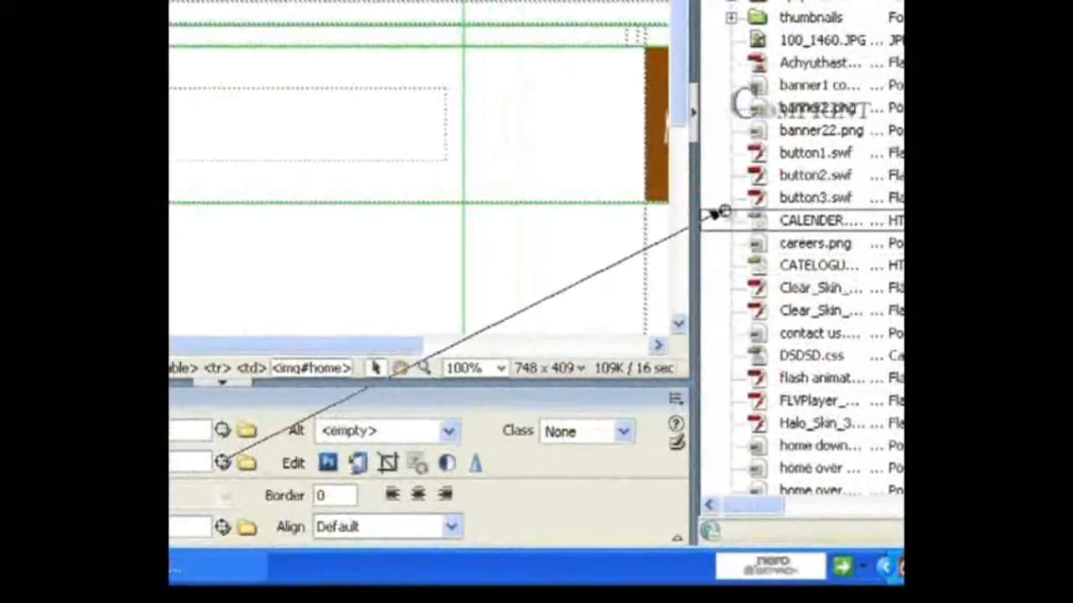
drag(714, 214, 800, 217)
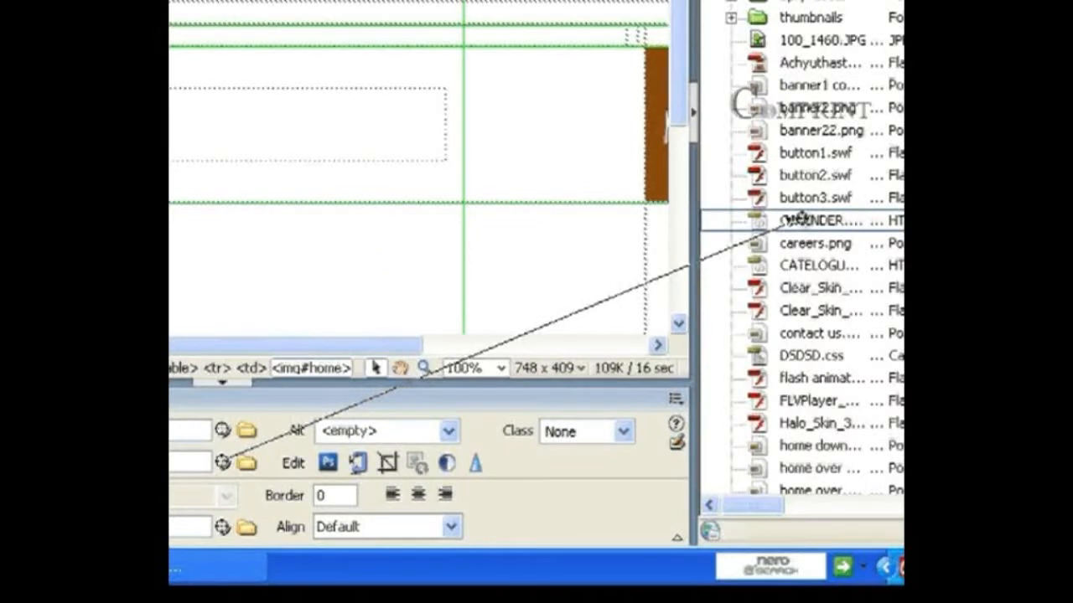
drag(800, 218, 800, 220)
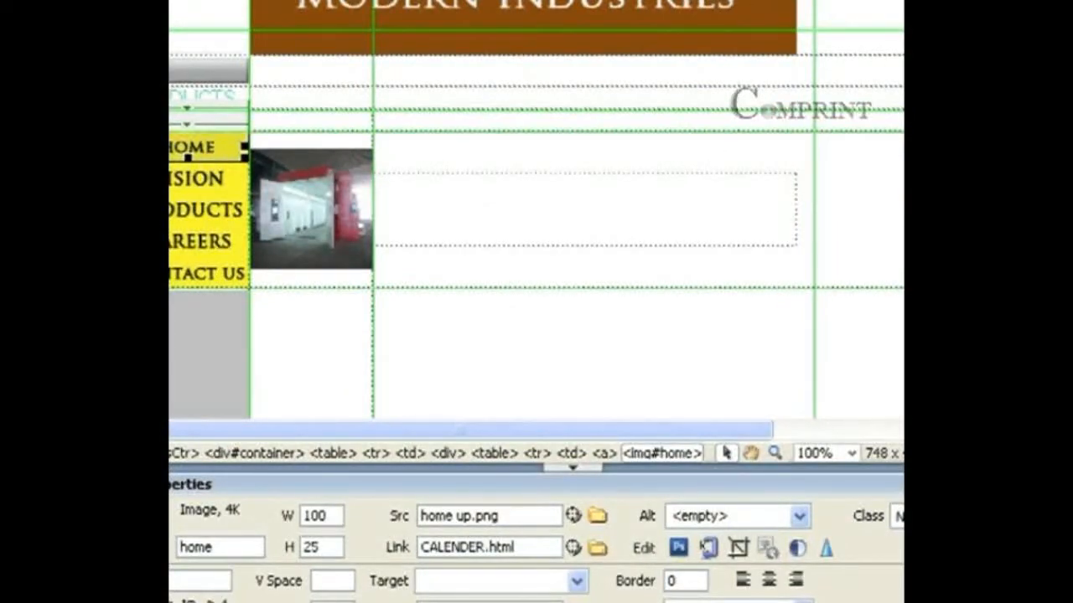
click(491, 95)
click(562, 109)
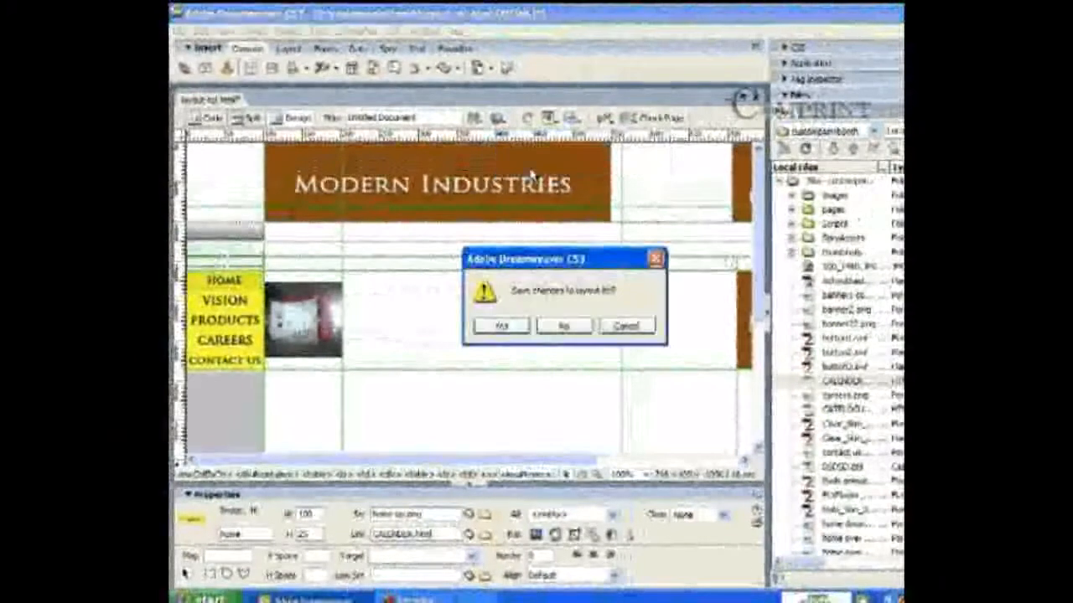
Step: Save the page, verify HOME opens the Calendar page in the preview, then close it
click(517, 327)
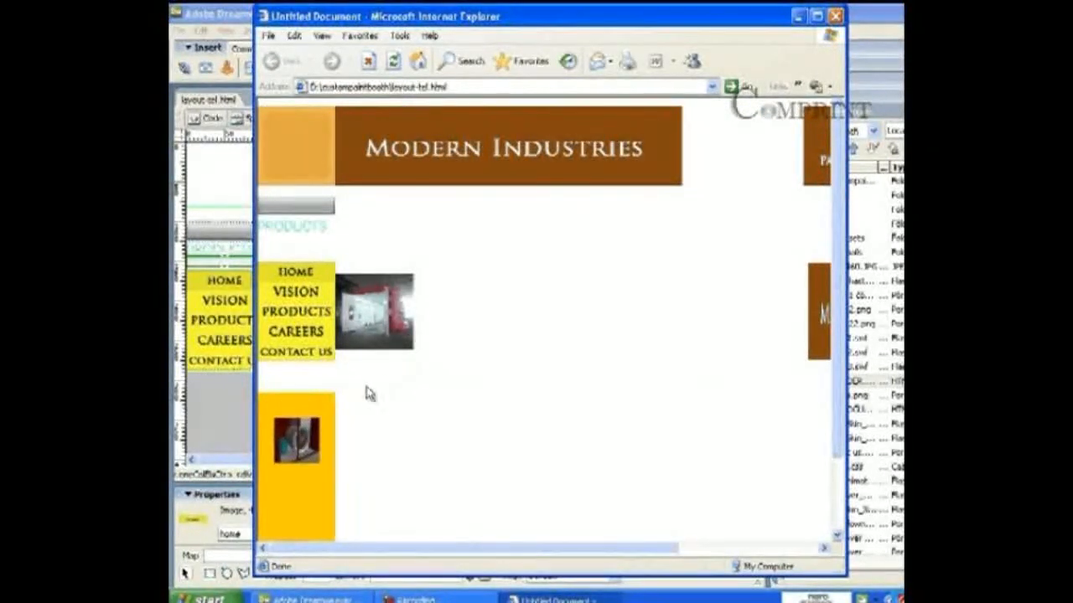
click(318, 280)
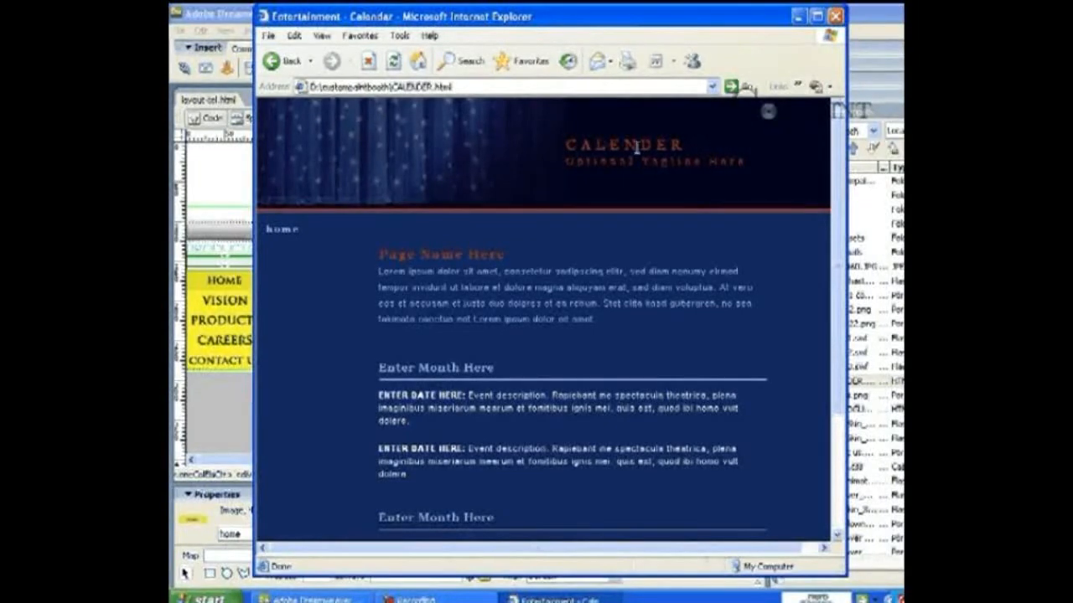
click(274, 62)
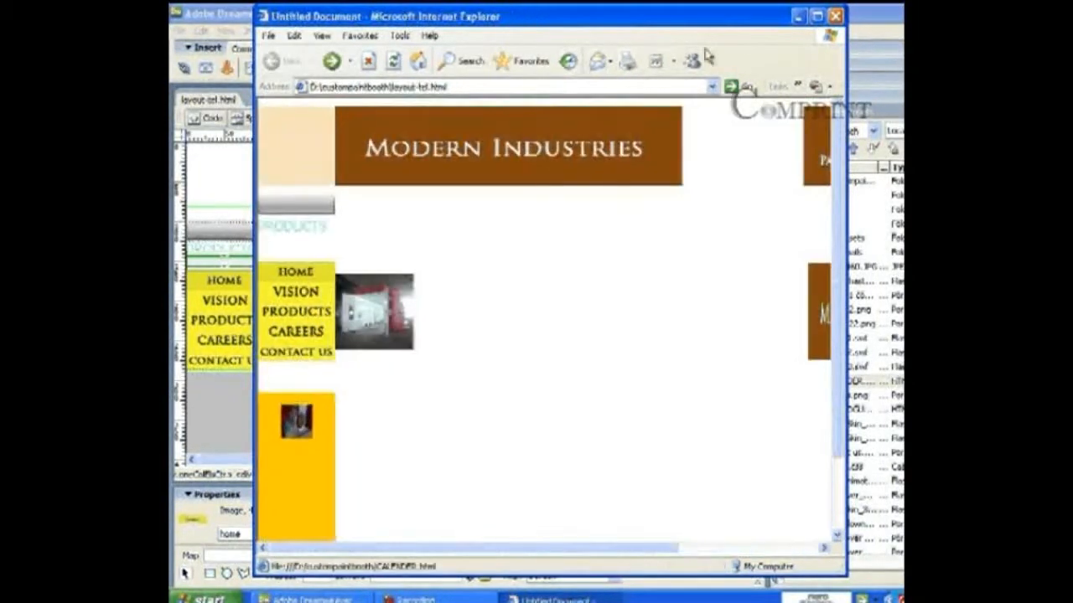
click(836, 15)
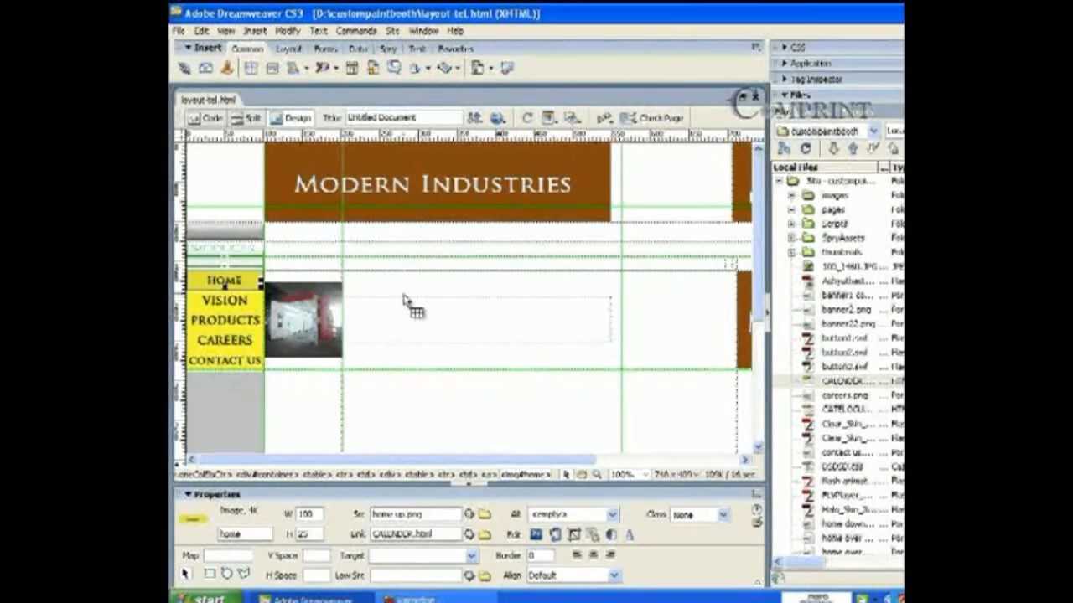
Step: Open the grey Flash button's settings and choose the Beveled Rect-Green style
click(238, 239)
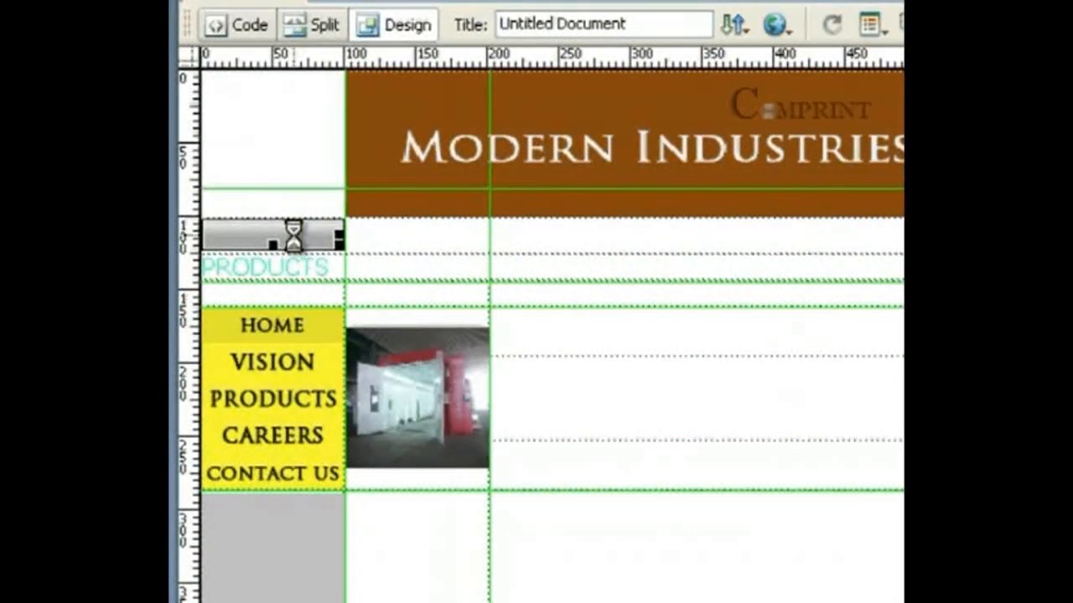
double_click(295, 236)
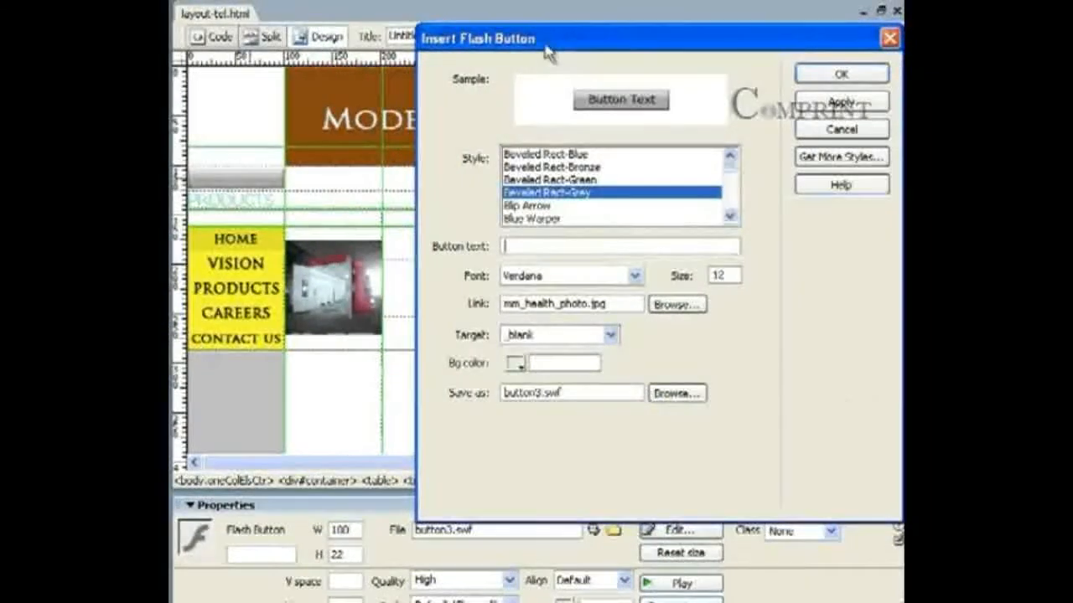
drag(546, 49, 492, 35)
click(496, 165)
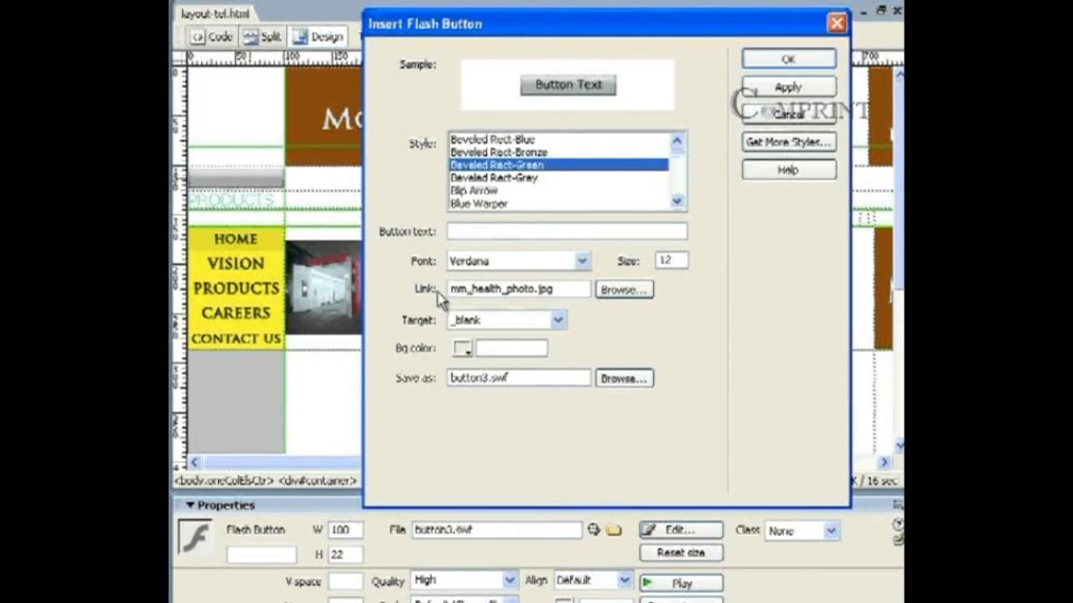
Step: Link the Flash button to home page.html with target _blank and apply
click(620, 292)
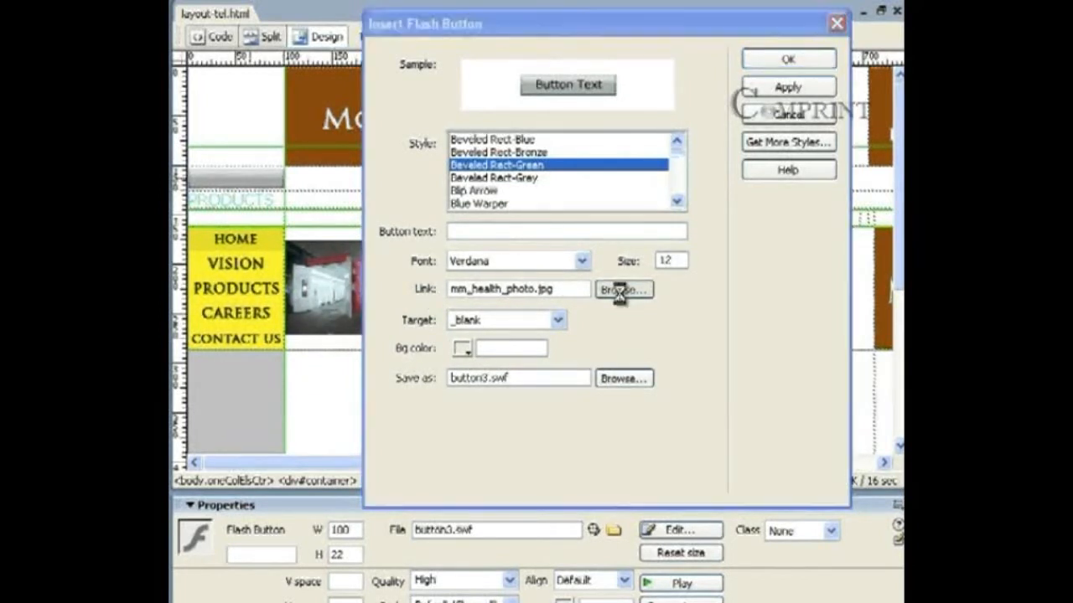
drag(477, 305, 607, 303)
click(642, 241)
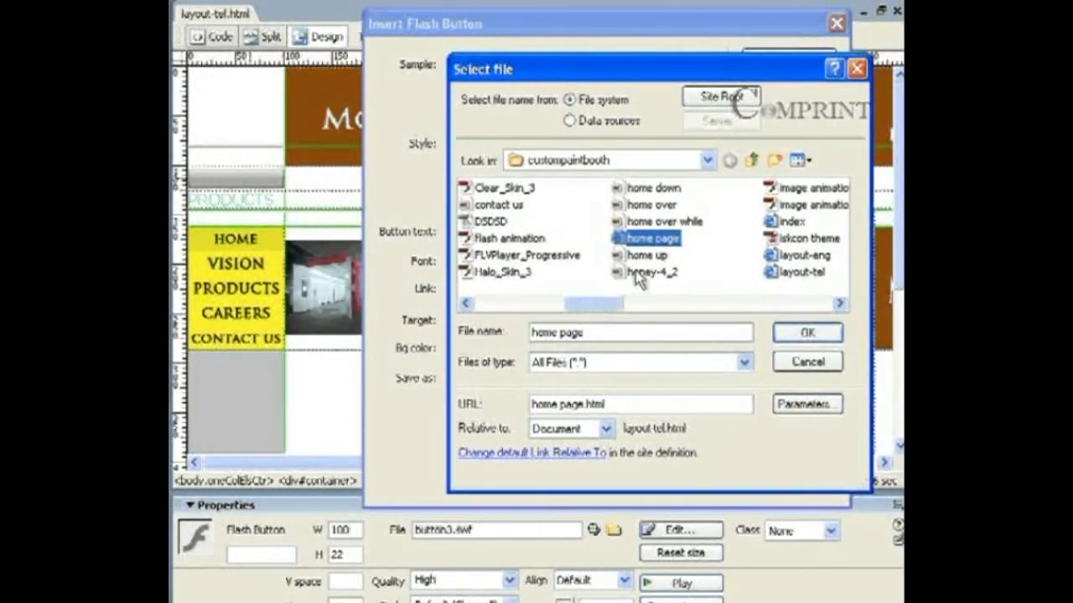
click(822, 339)
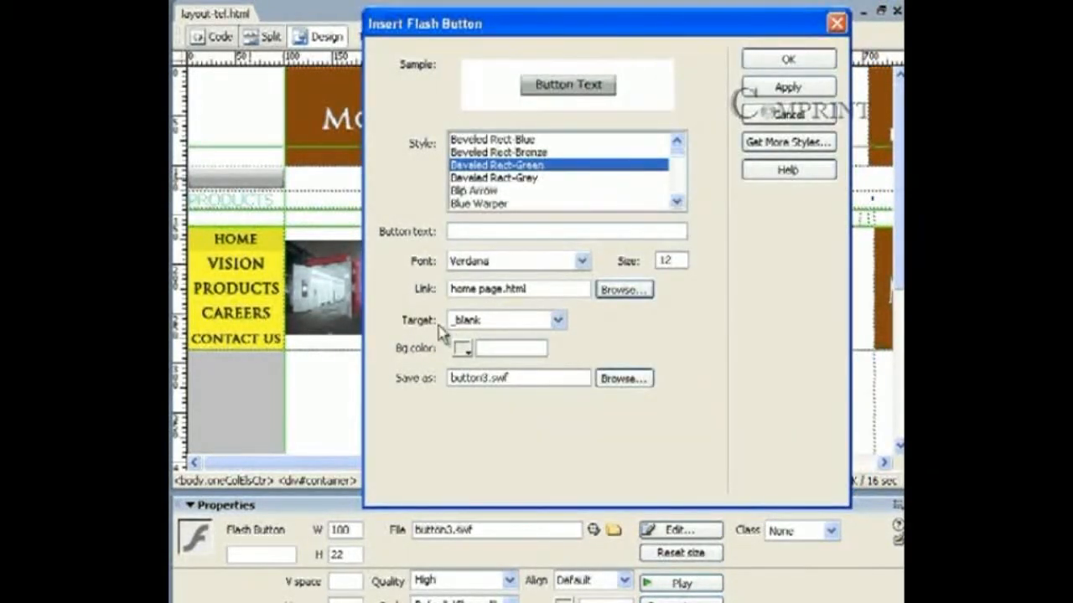
click(474, 323)
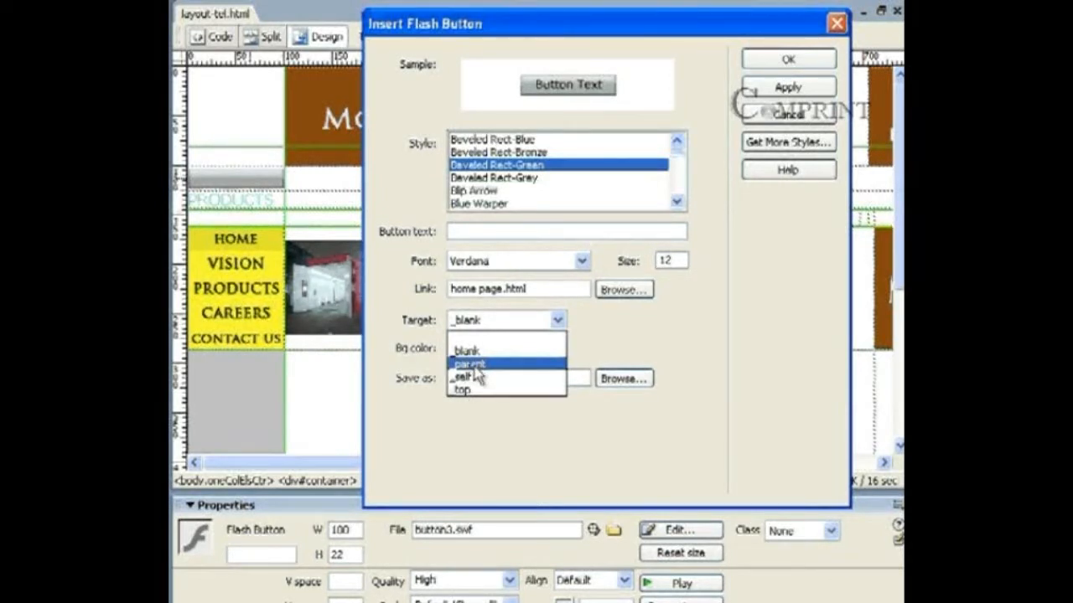
click(474, 355)
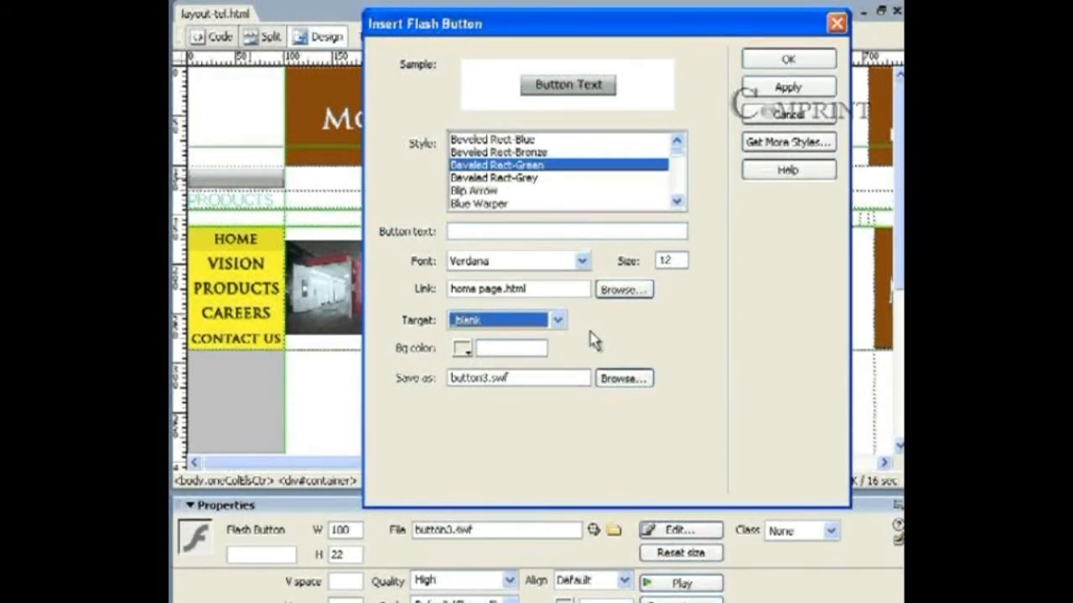
click(788, 59)
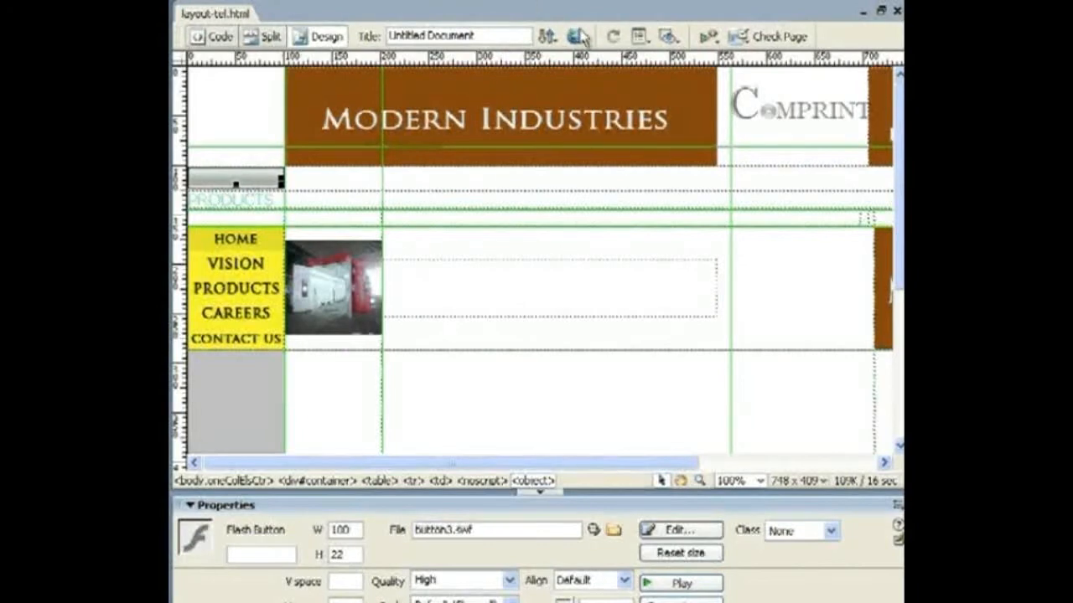
Step: Preview the page in Internet Explorer and allow the blocked Flash content
click(575, 38)
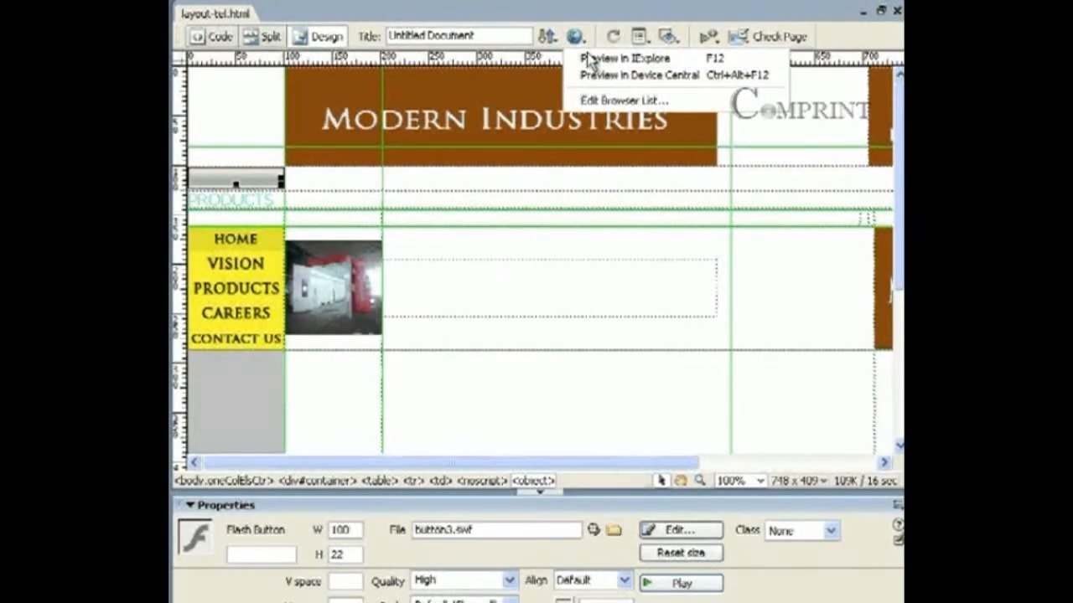
click(597, 66)
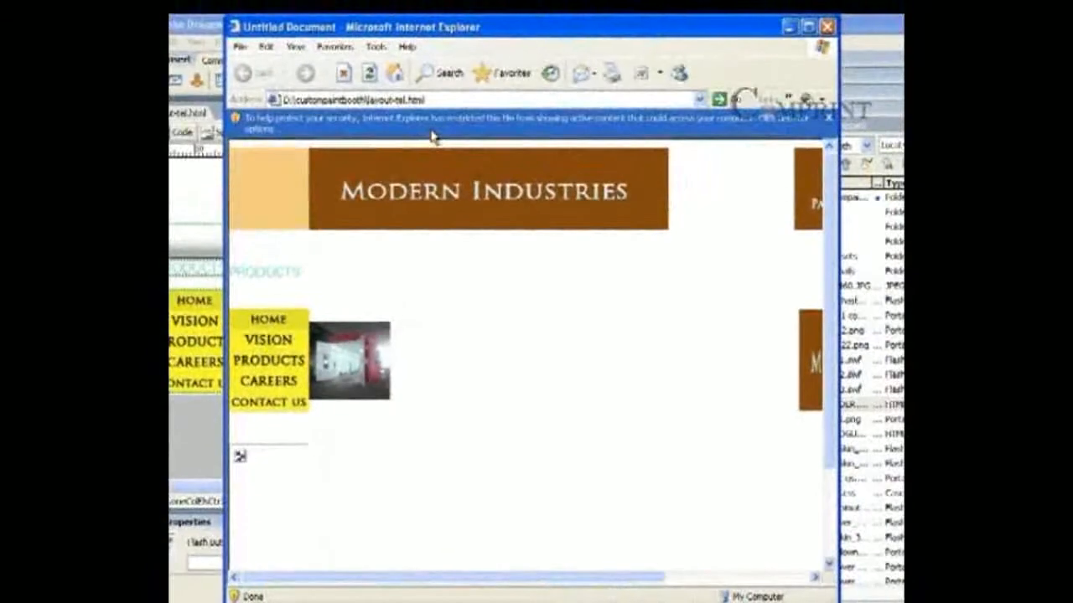
click(435, 124)
click(435, 138)
click(503, 381)
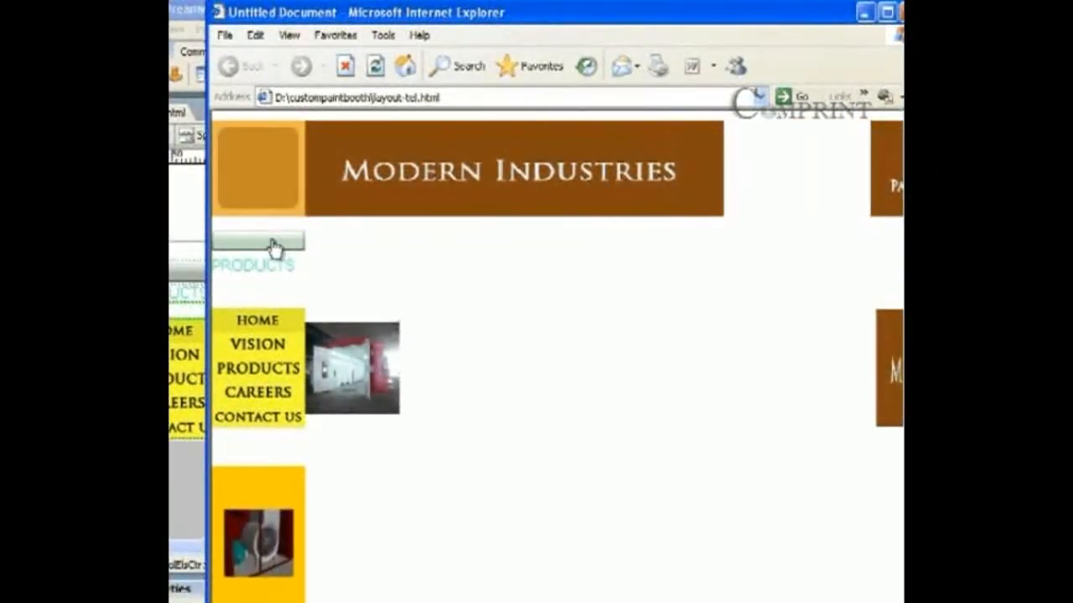
Step: Confirm the green button opens the Entertainment home page in a new window, then close both windows
click(274, 244)
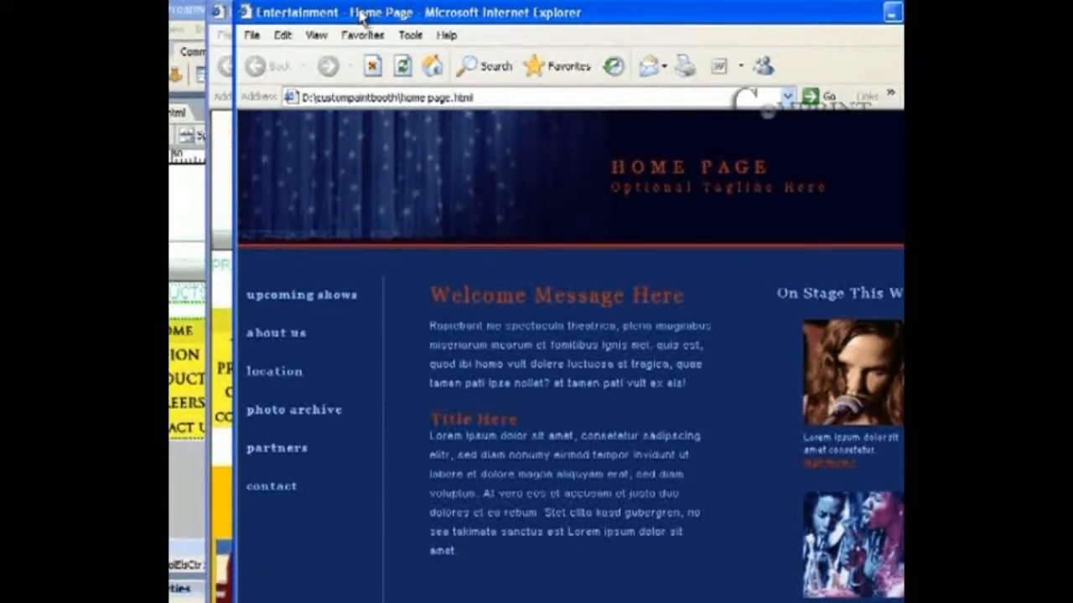
drag(347, 12, 248, 253)
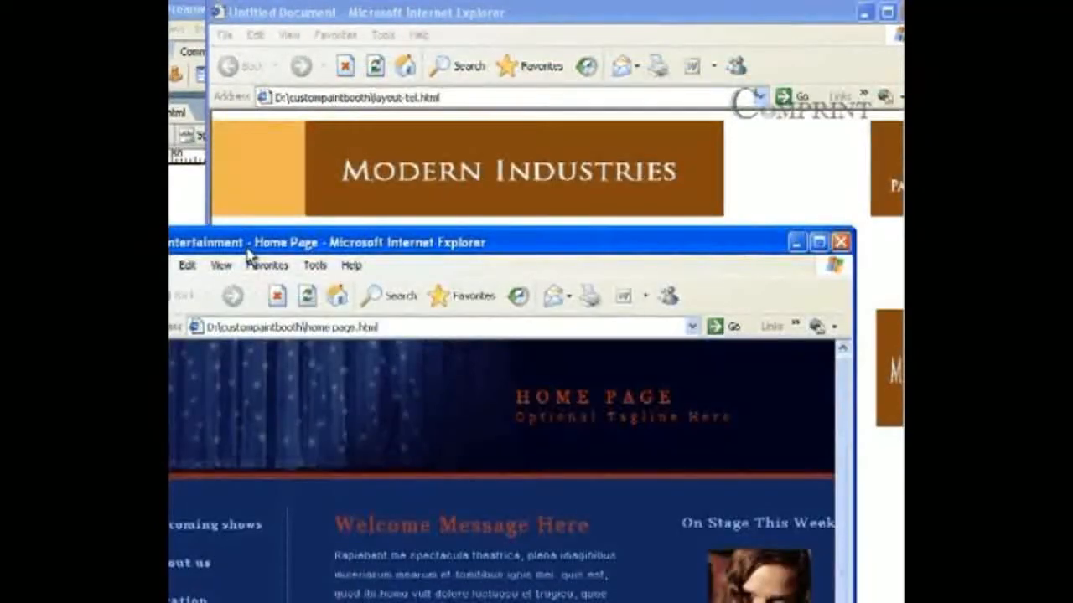
click(839, 242)
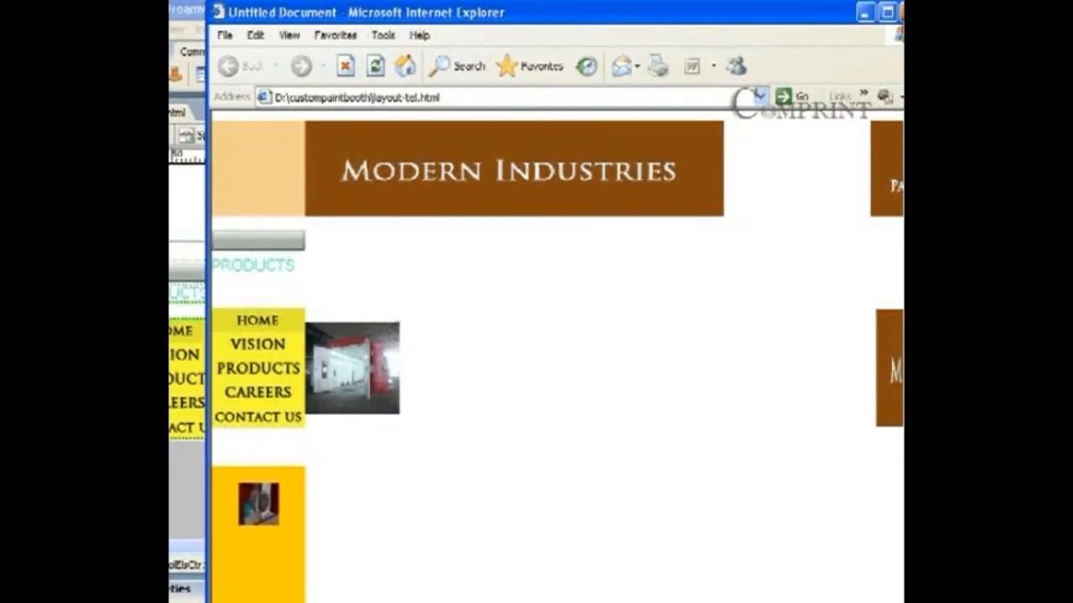
key(alt+F4)
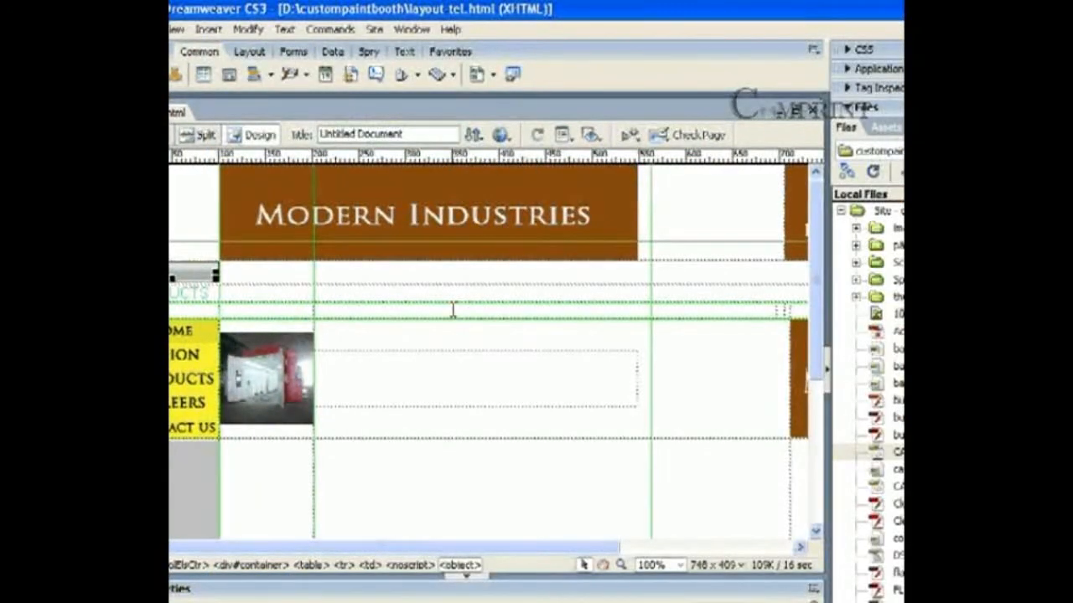
Step: Link the PRODUCTS text in the left column to PRODUCTS.html
click(376, 378)
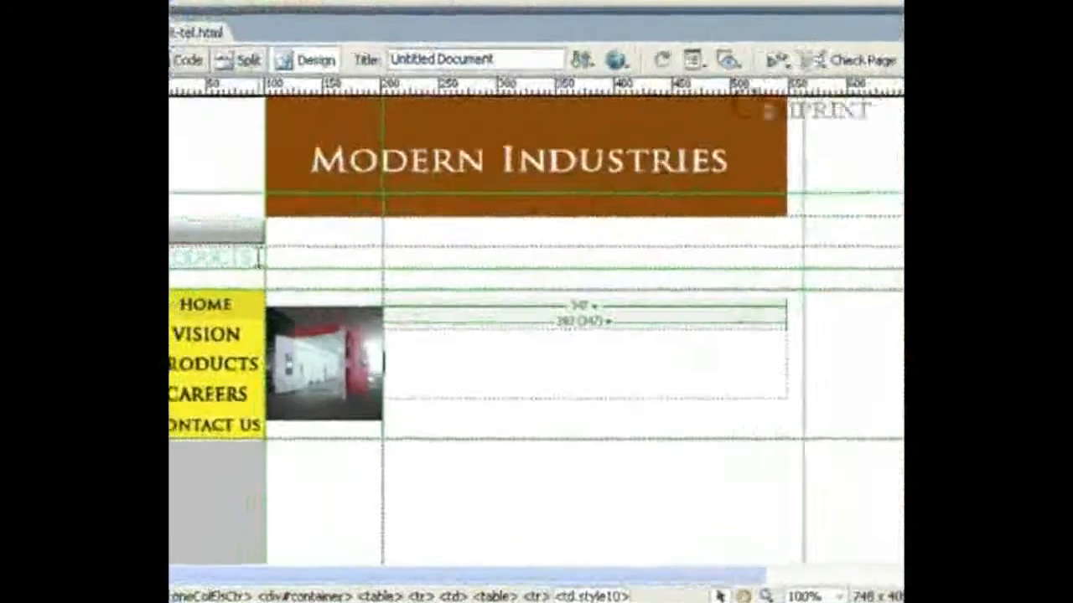
drag(256, 258, 169, 260)
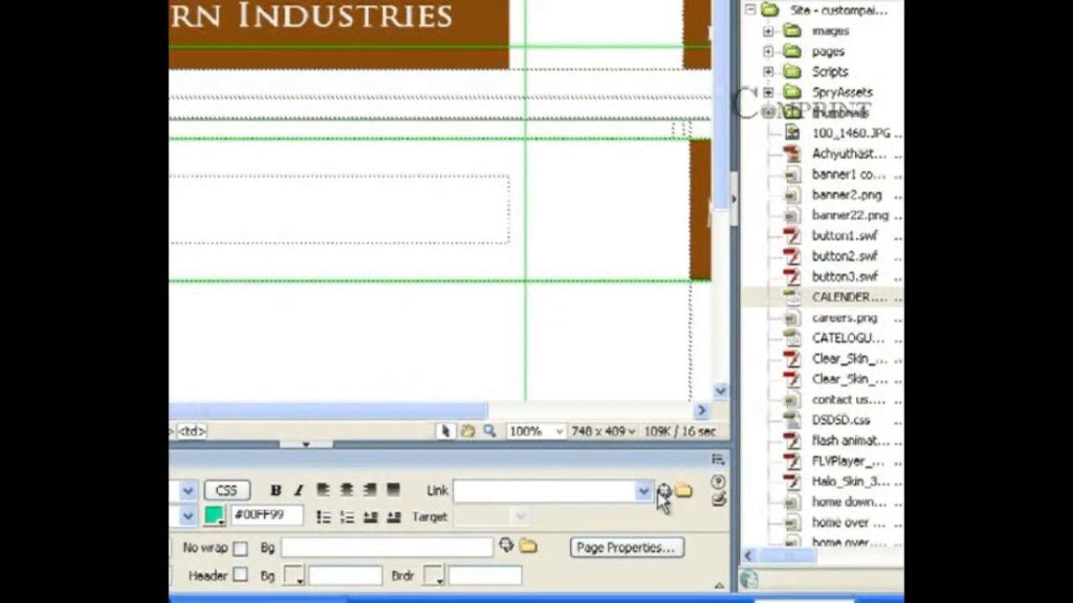
click(683, 492)
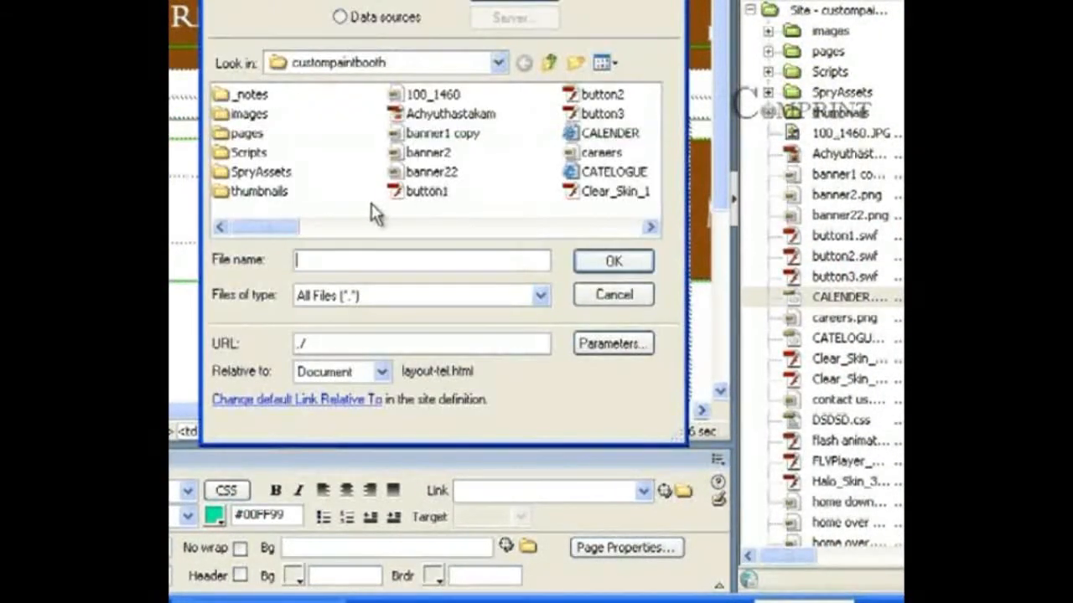
drag(282, 228, 506, 228)
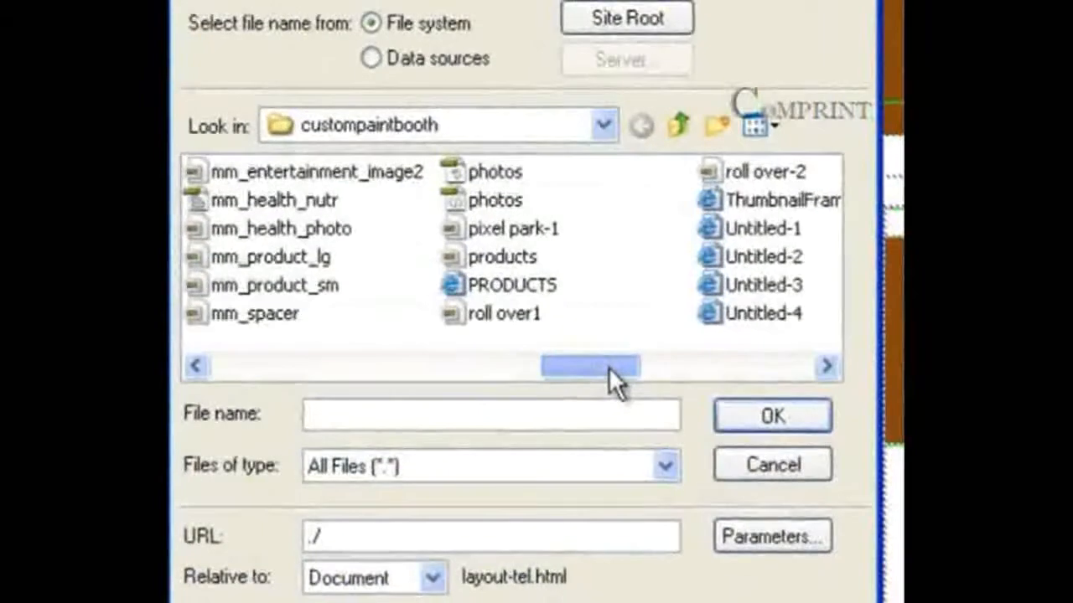
click(509, 244)
click(821, 418)
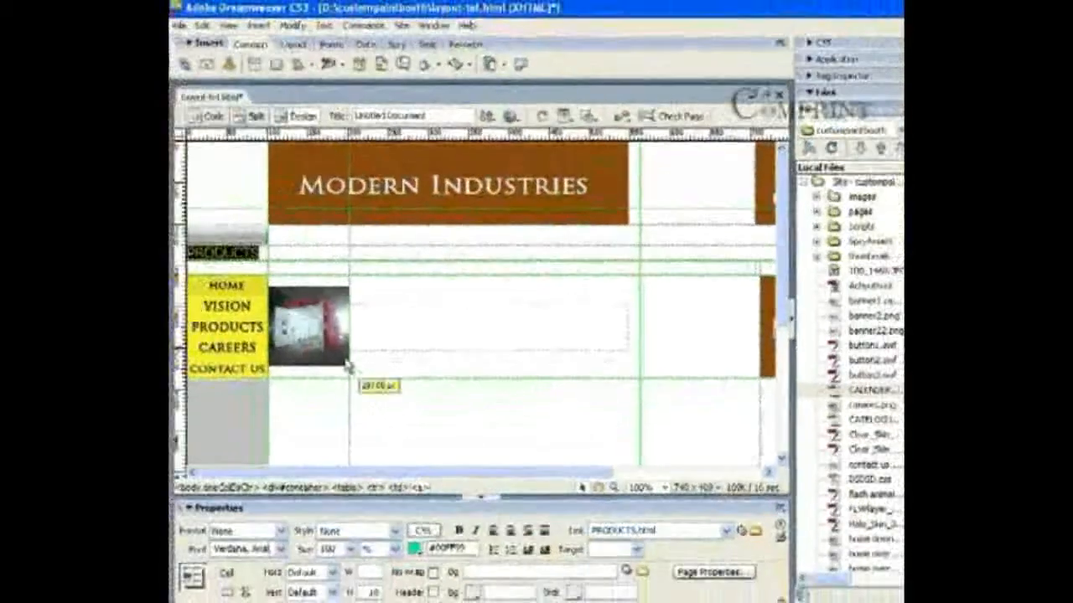
Step: Save the layout page and preview it in Internet Explorer
click(520, 118)
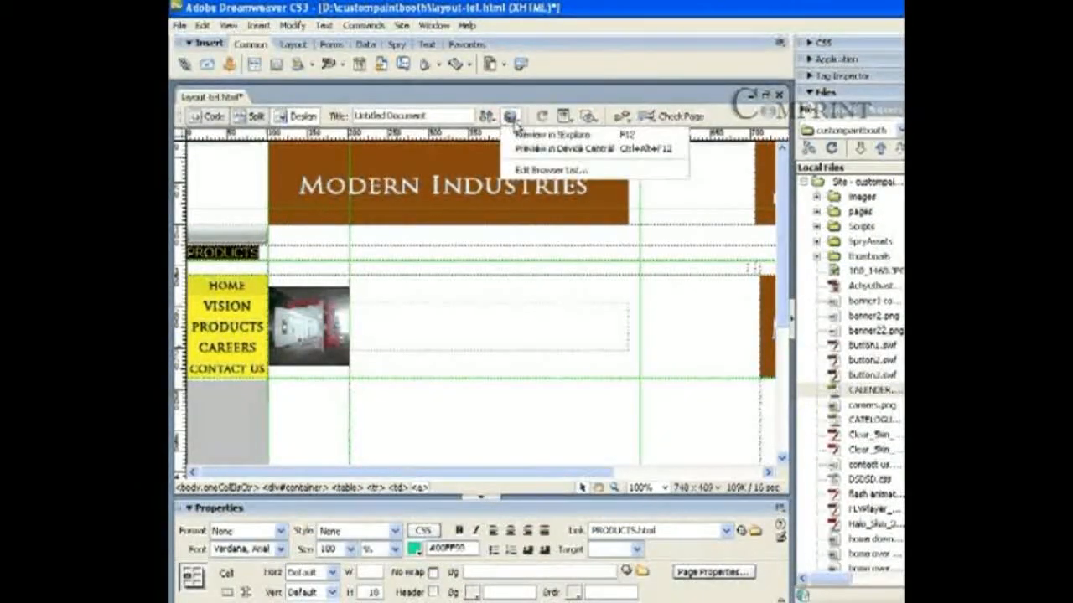
click(545, 134)
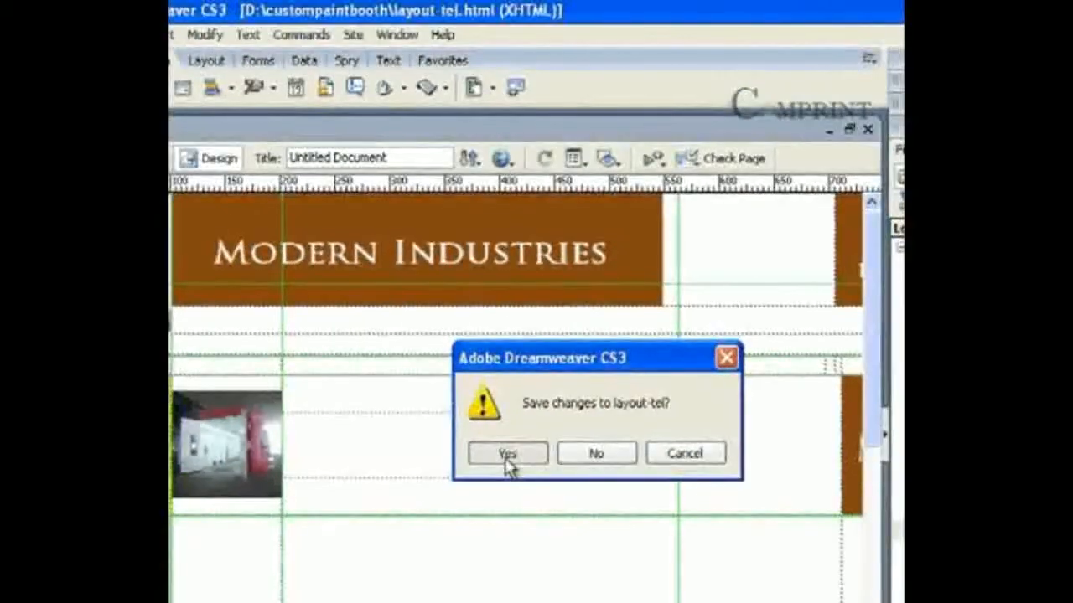
click(509, 458)
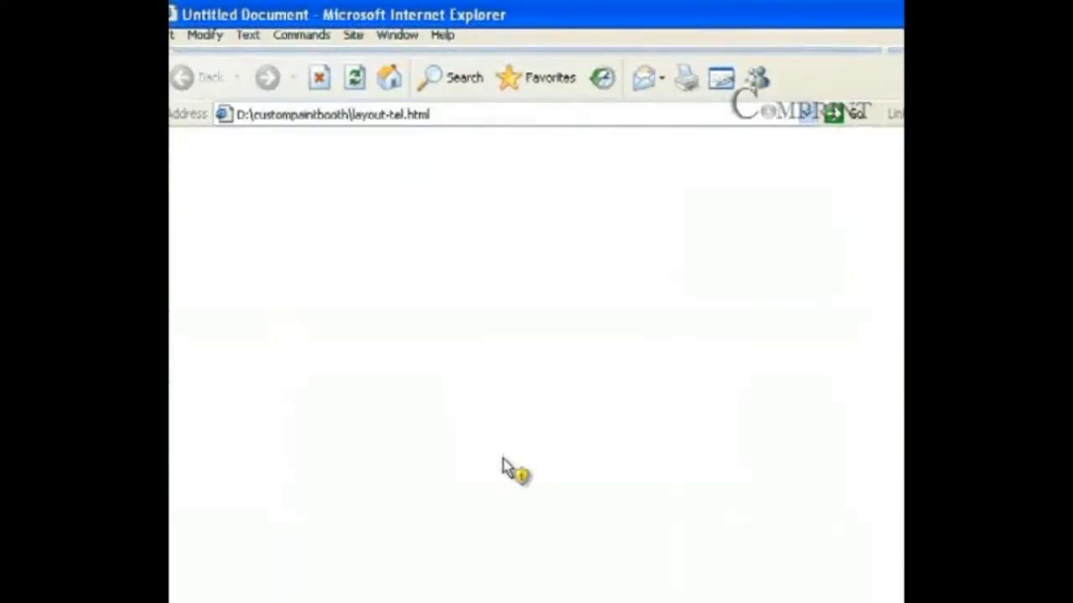
Step: Allow the blocked active content, confirm PRODUCTS opens the Product Page, then close IE
click(463, 156)
click(478, 172)
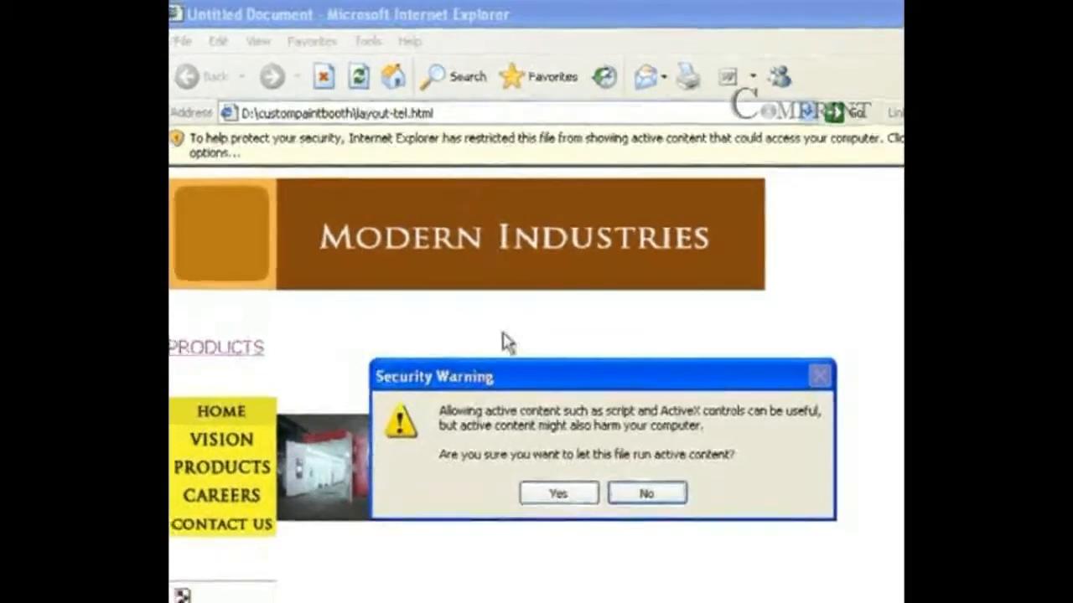
click(592, 443)
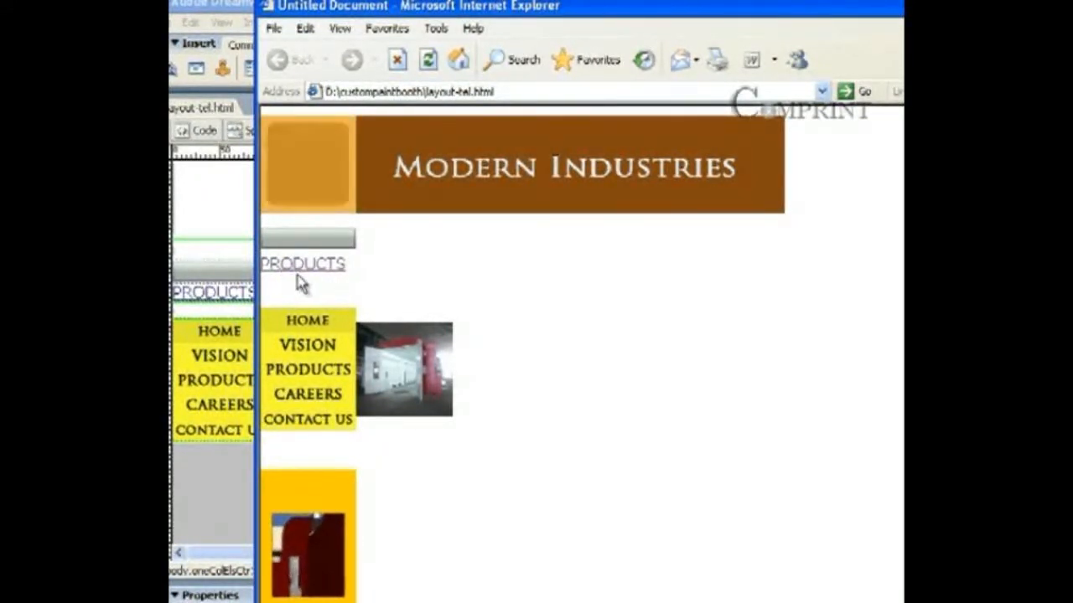
click(299, 268)
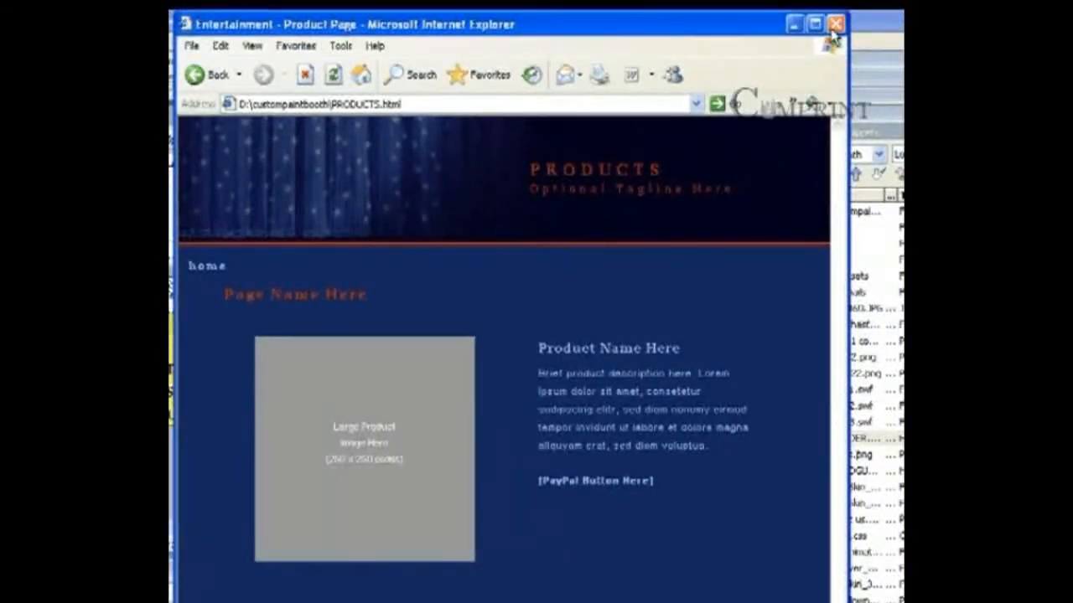
click(835, 23)
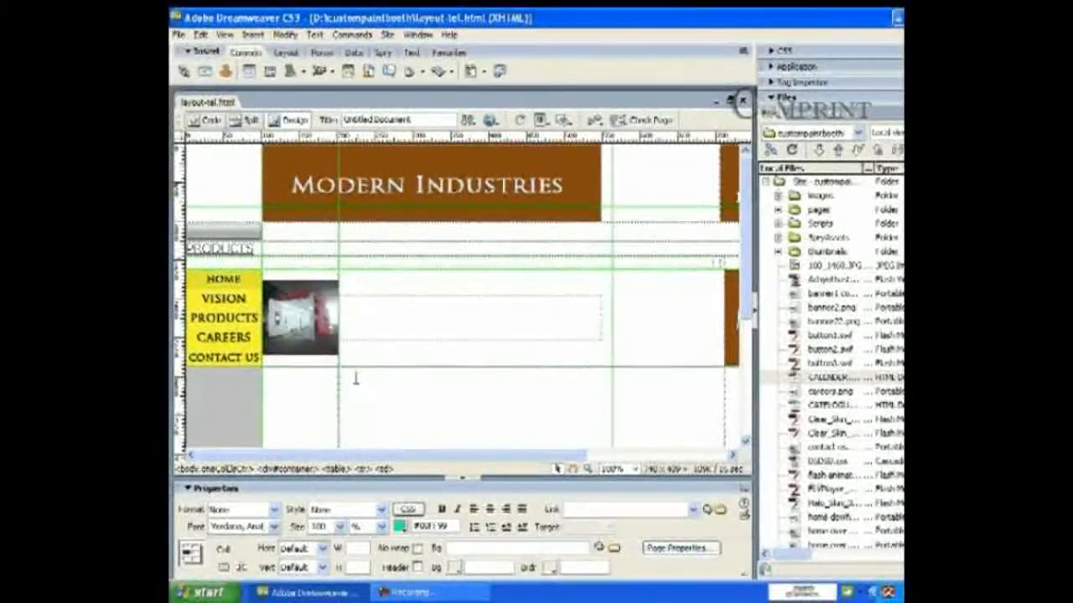
Step: Link the paint-booth photo to 100_1460.JPG with target _blank, then preview with F12
click(332, 347)
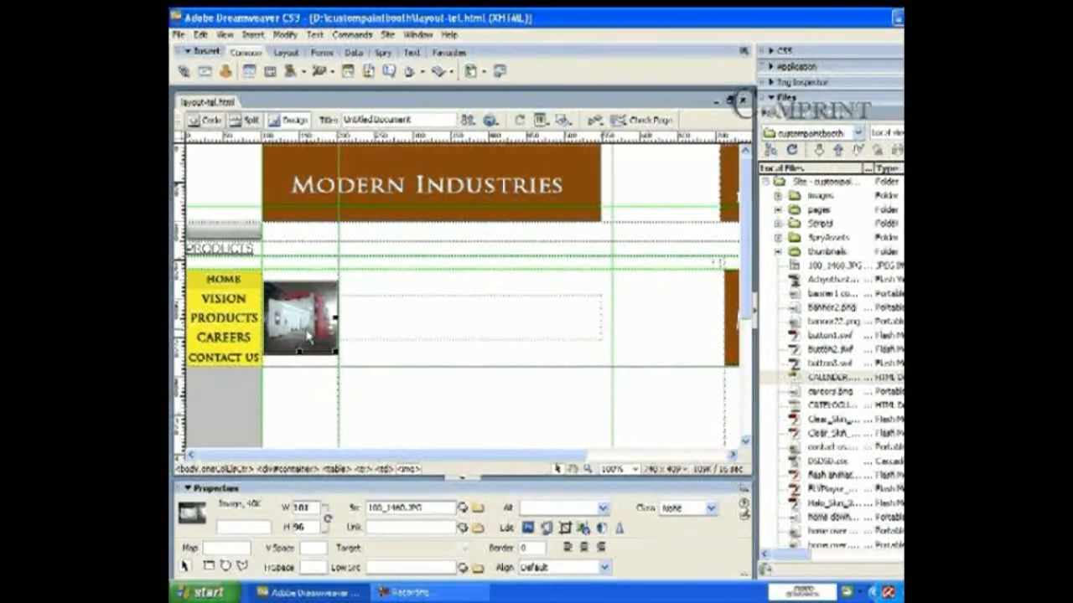
click(479, 529)
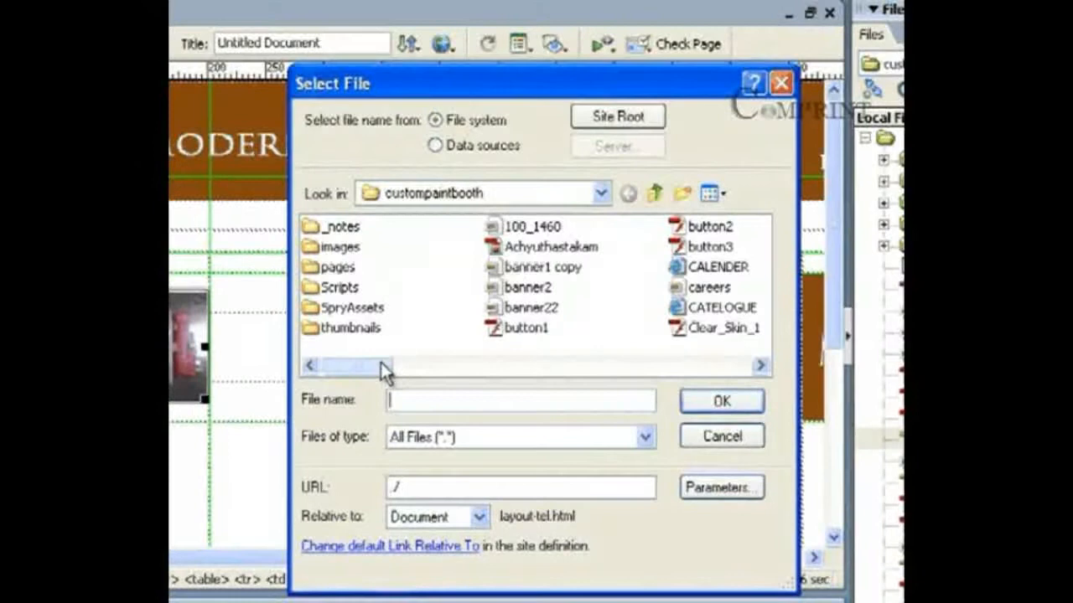
drag(381, 362, 417, 371)
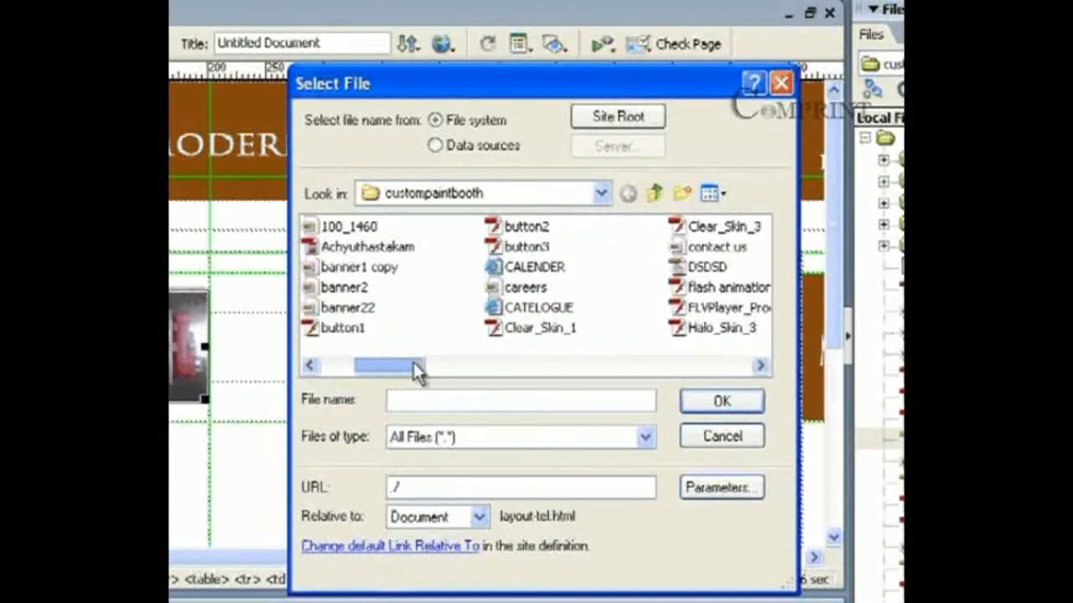
click(352, 226)
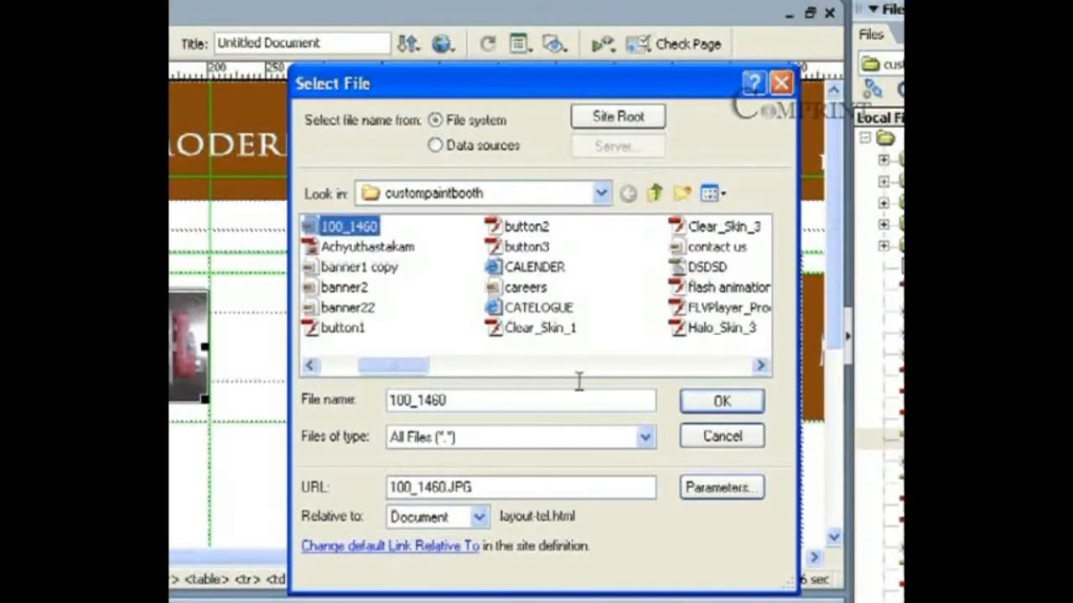
click(690, 408)
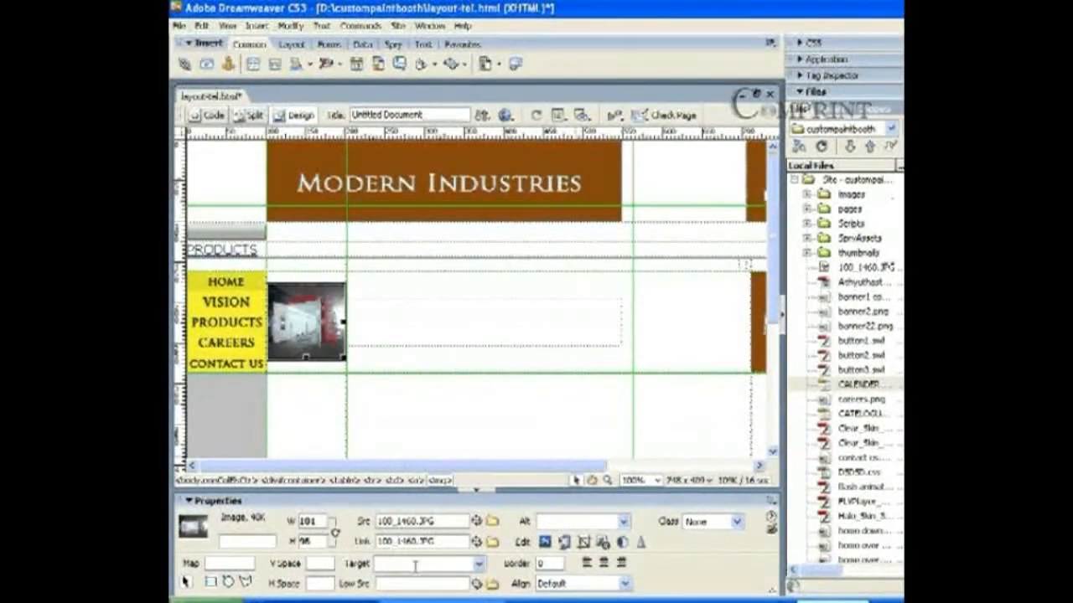
click(479, 566)
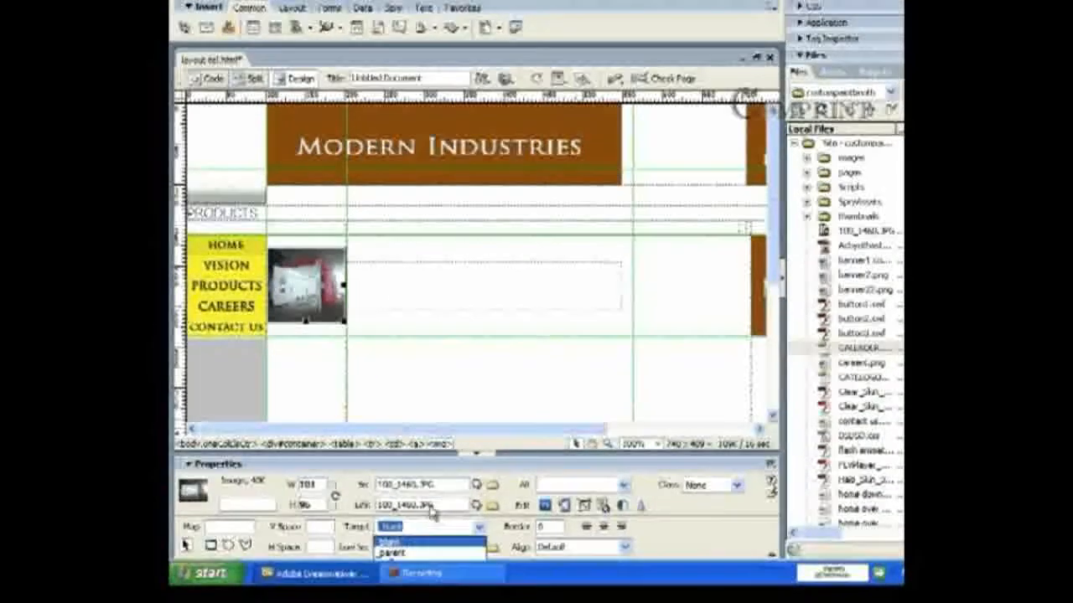
click(419, 577)
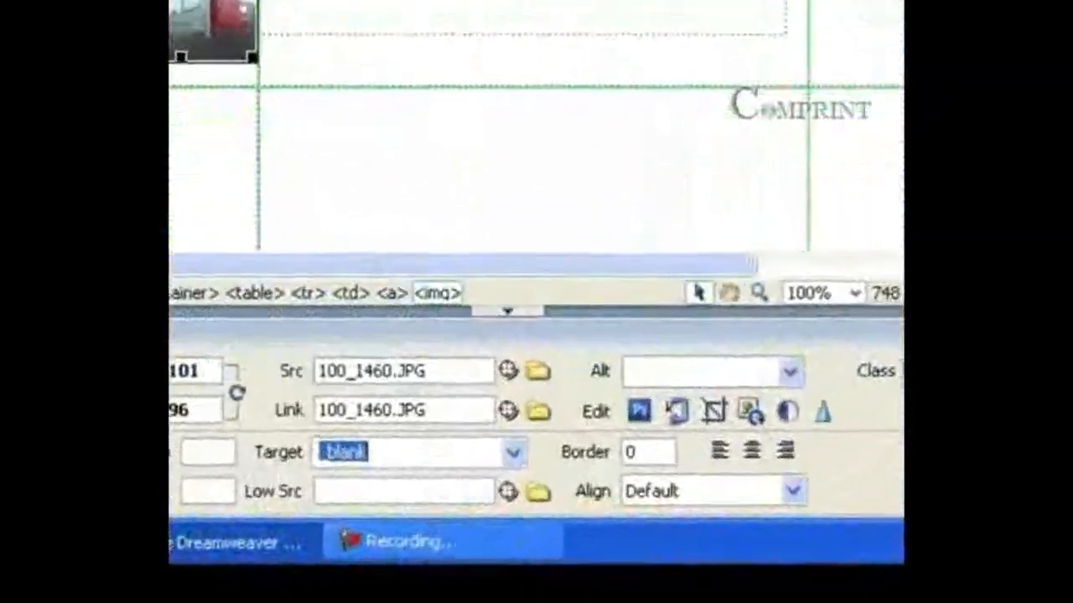
key(F12)
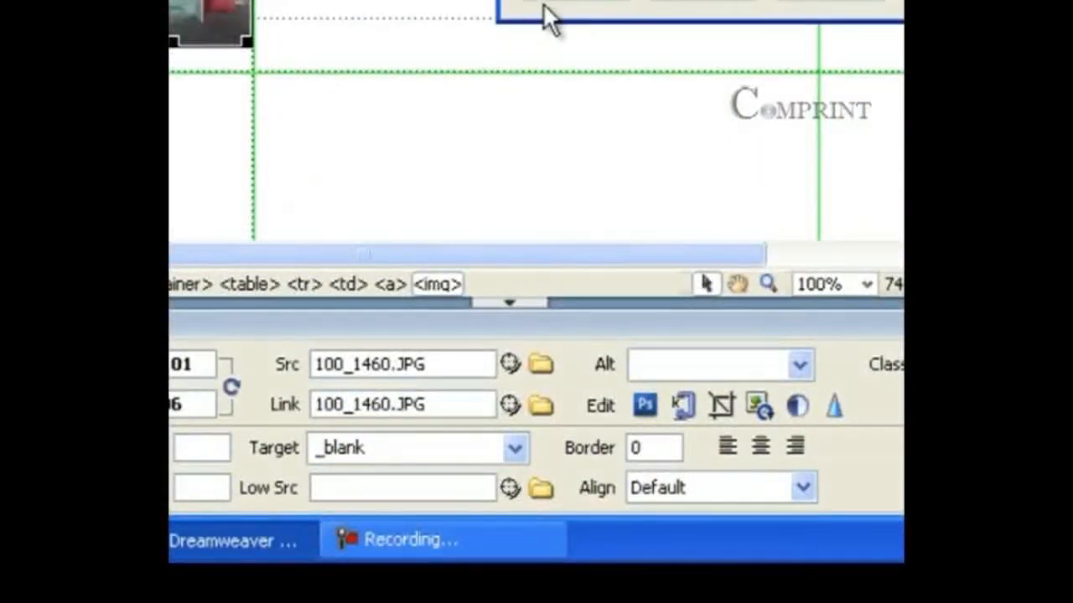
Step: Save, allow blocked content, and confirm the photo opens 100_1460.JPG in a new window
click(496, 322)
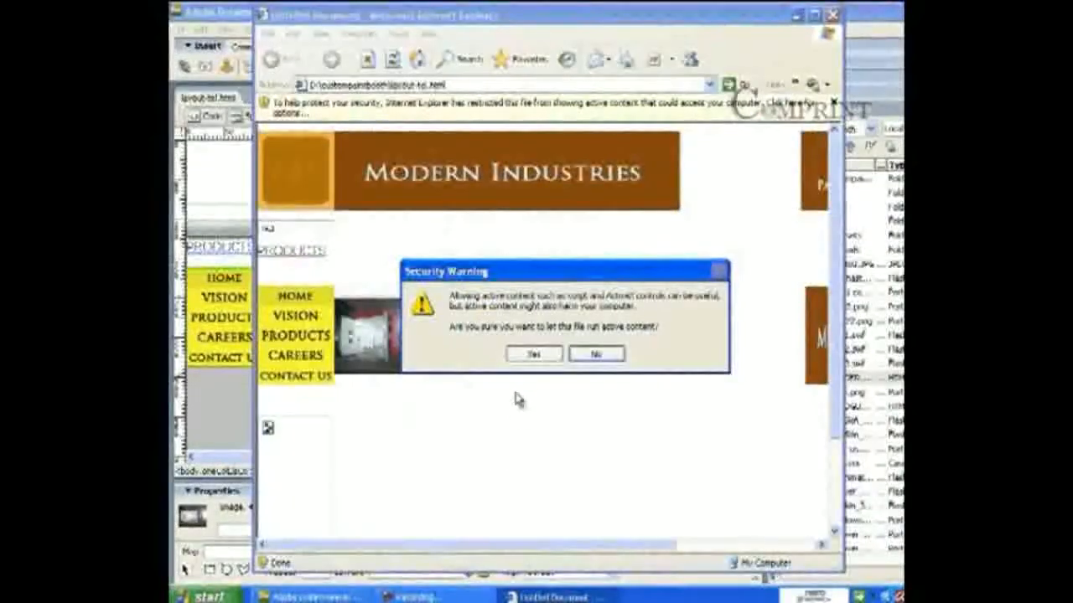
click(531, 354)
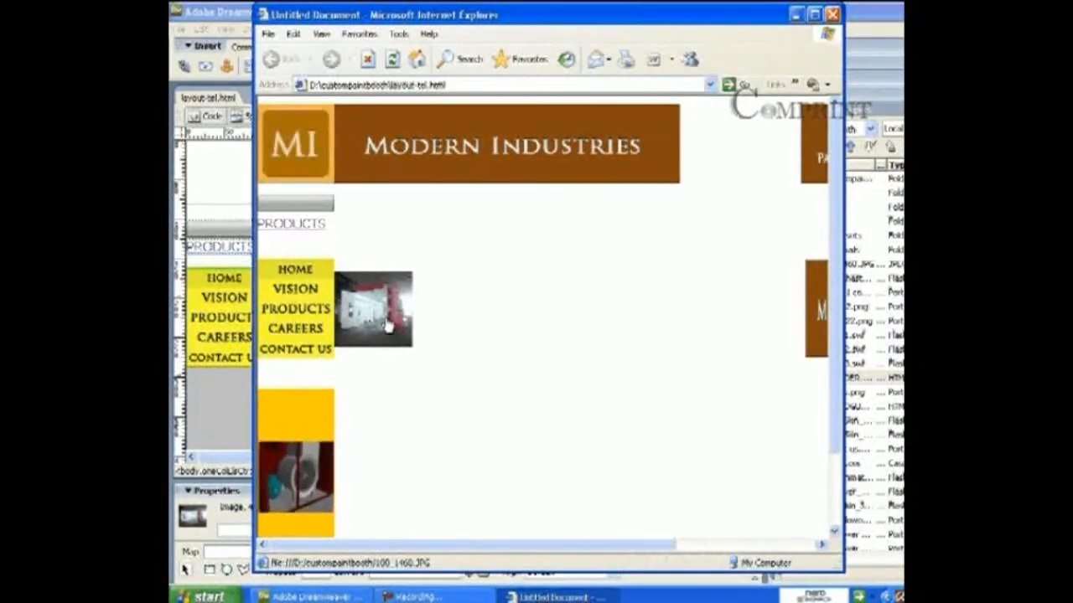
click(388, 327)
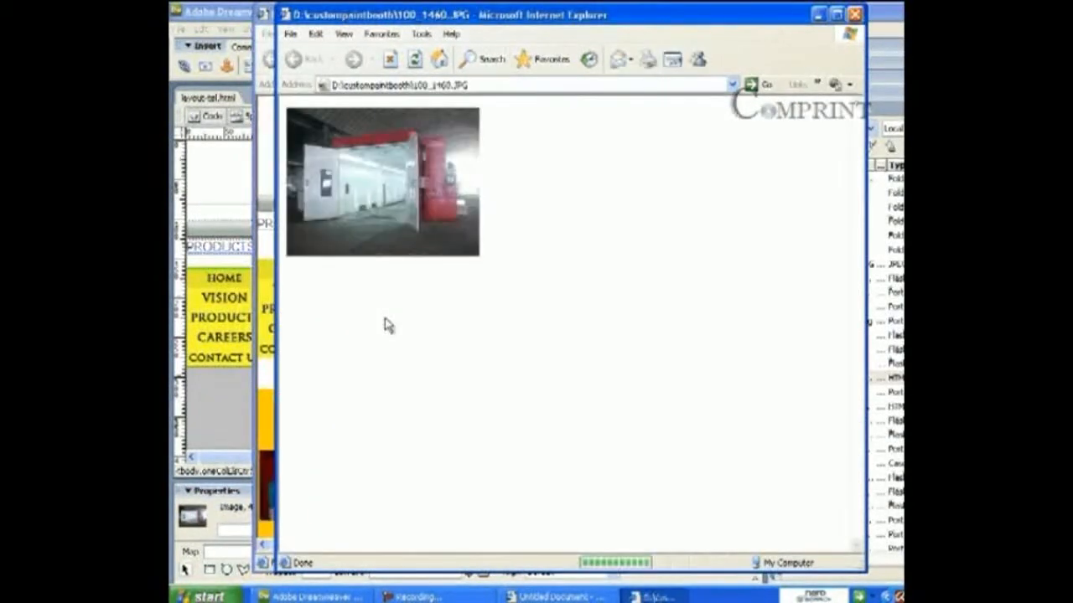
drag(356, 15, 439, 48)
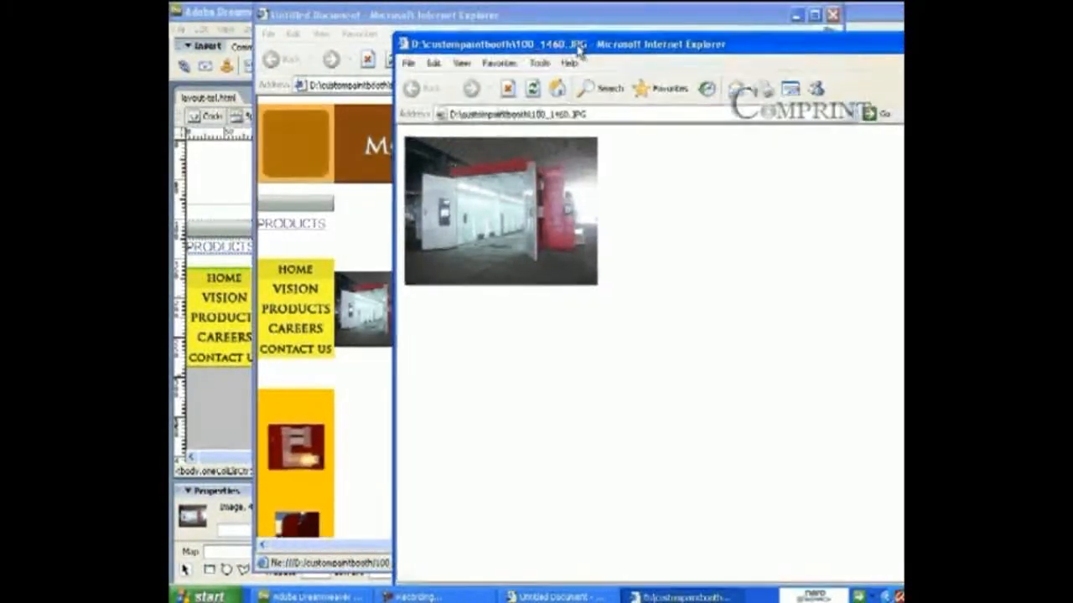
drag(591, 42, 490, 46)
Step: Close the browser windows and place the cursor in the empty lower table cell of the layout page
click(877, 45)
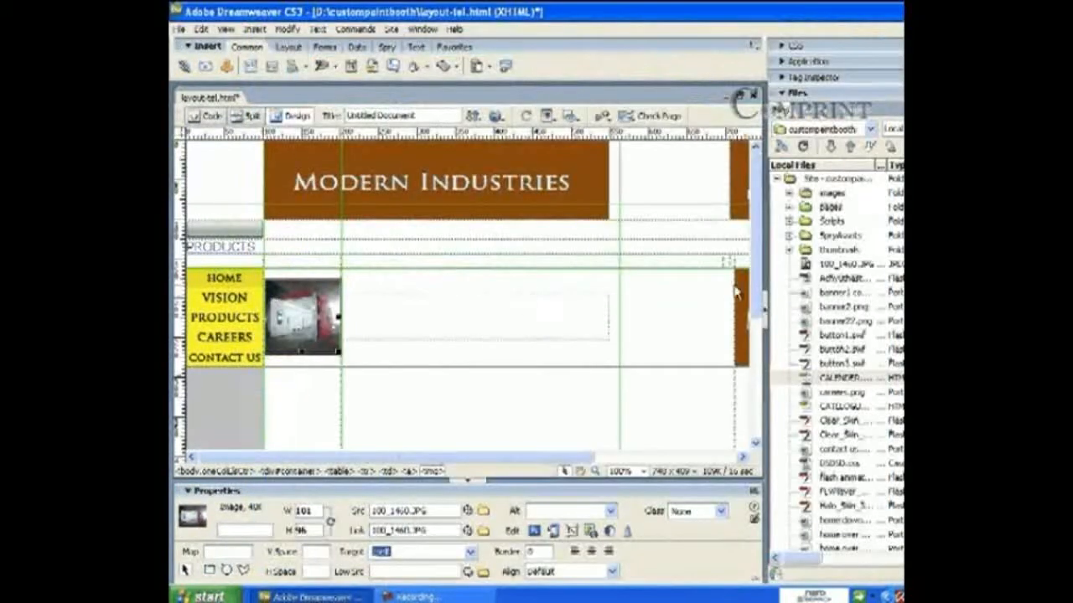
scroll(757, 300, down, 3)
scroll(757, 302, down, 6)
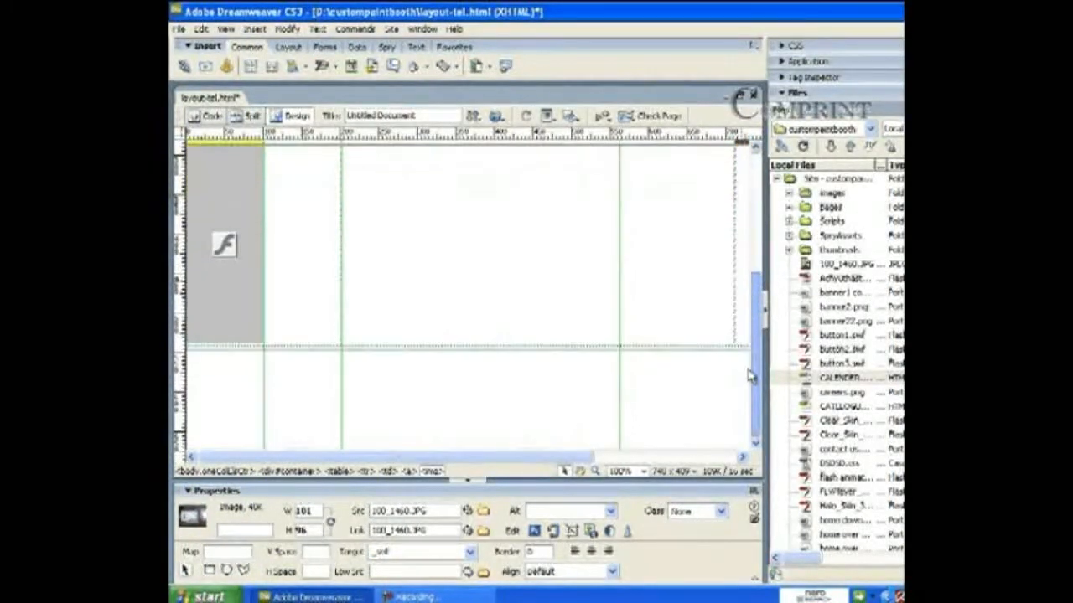
scroll(754, 318, up, 6)
scroll(751, 331, down, 3)
scroll(750, 331, up, 3)
scroll(752, 301, down, 4)
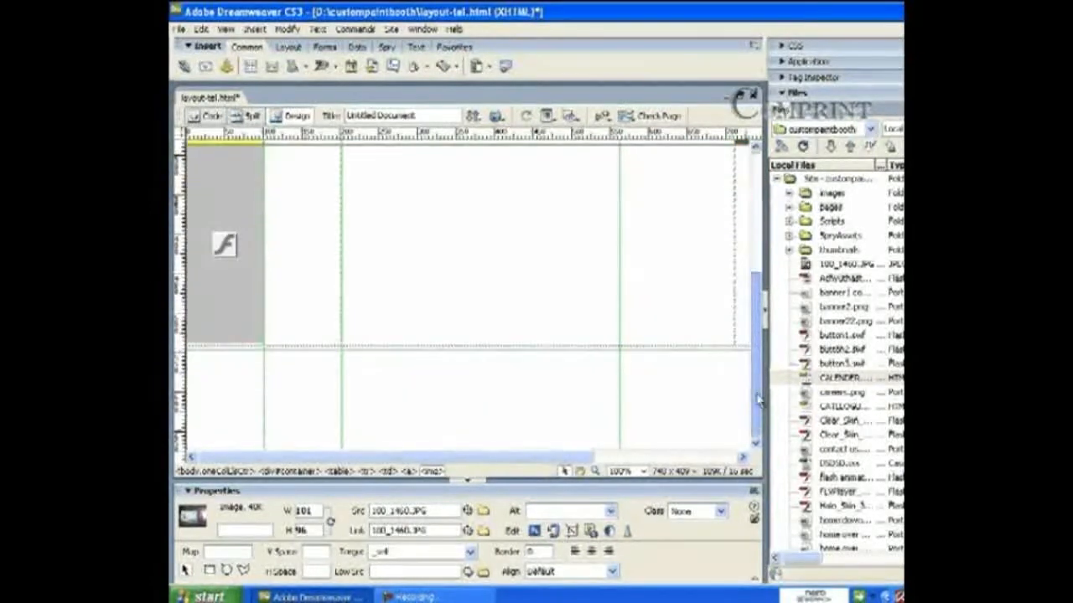
scroll(754, 251, up, 1)
scroll(753, 235, up, 4)
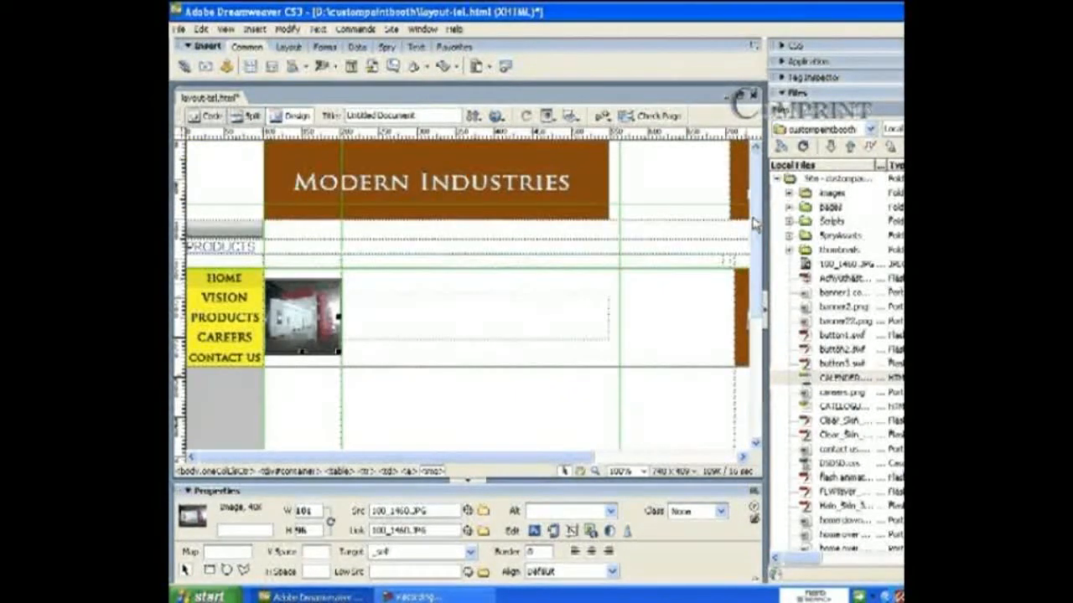
drag(752, 222, 752, 321)
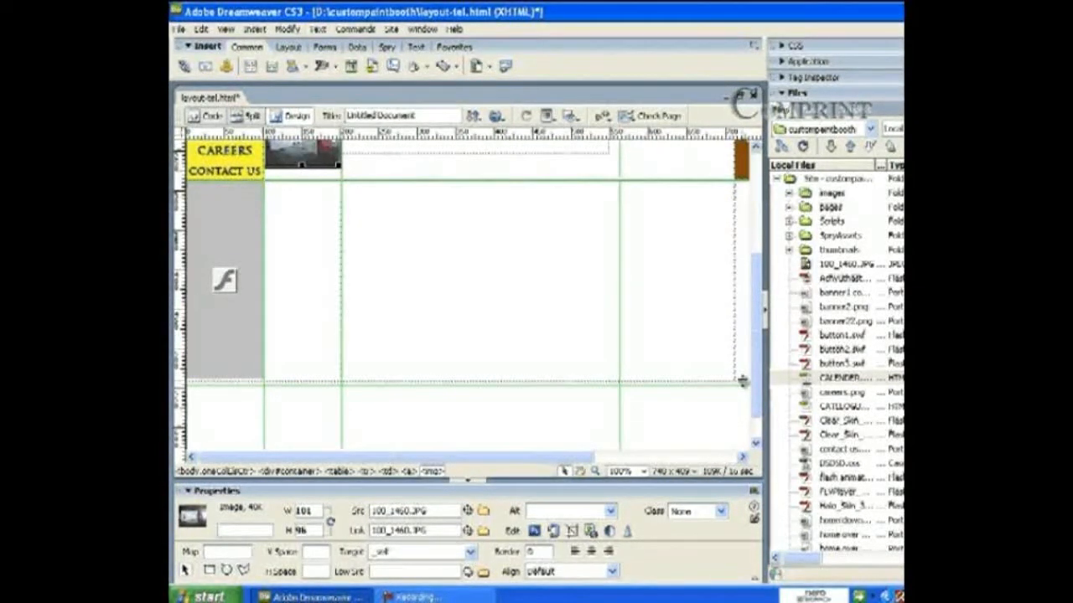
click(355, 367)
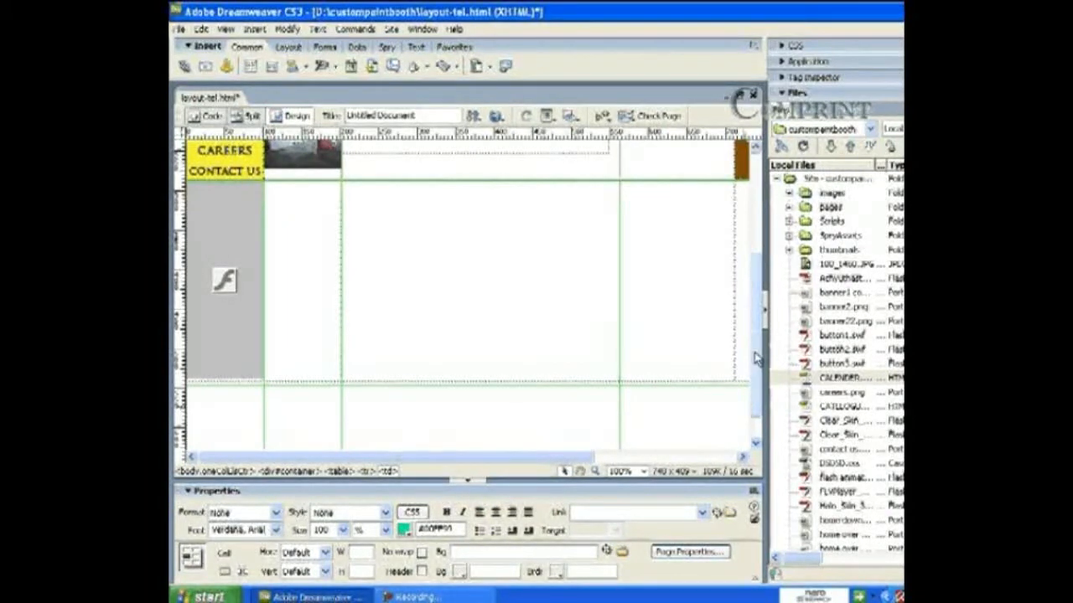
drag(752, 343, 753, 350)
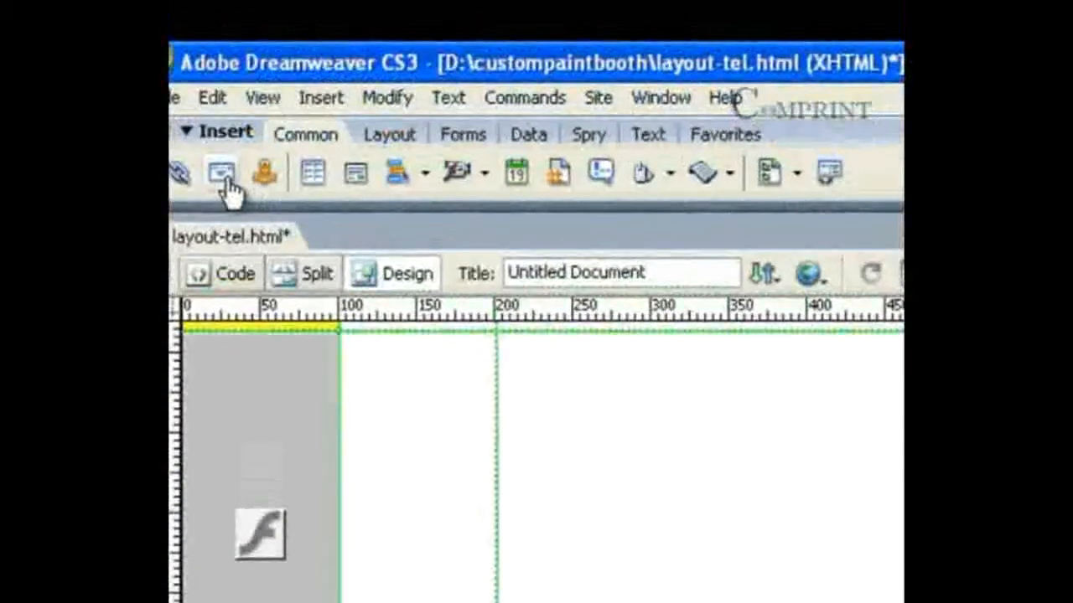
Step: Insert an email link with text 'Mail me' addressed to the company's e-mail address
click(308, 99)
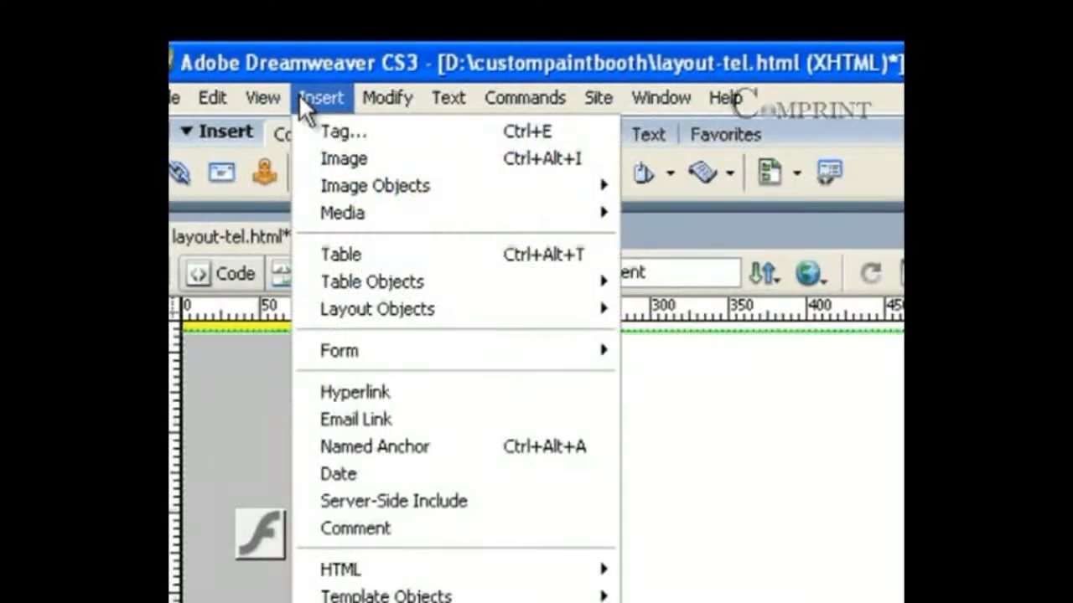
click(400, 420)
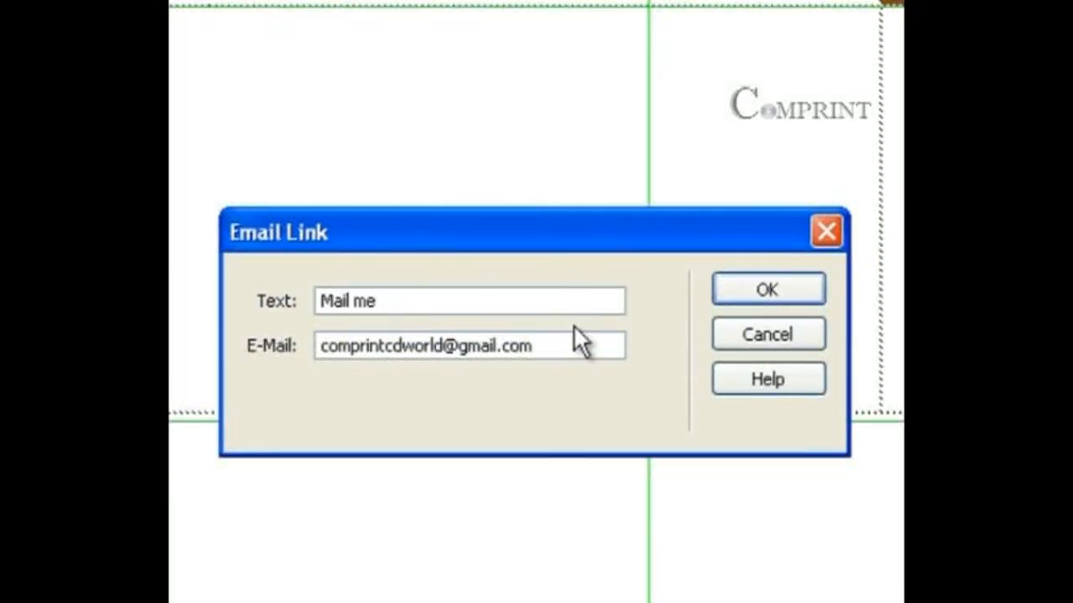
drag(545, 345, 282, 347)
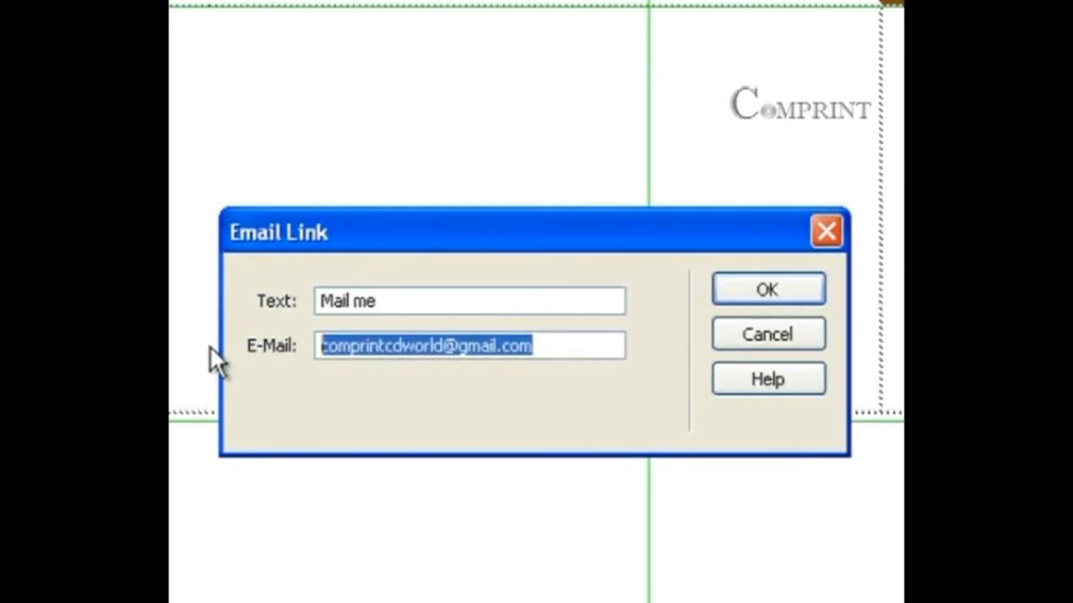
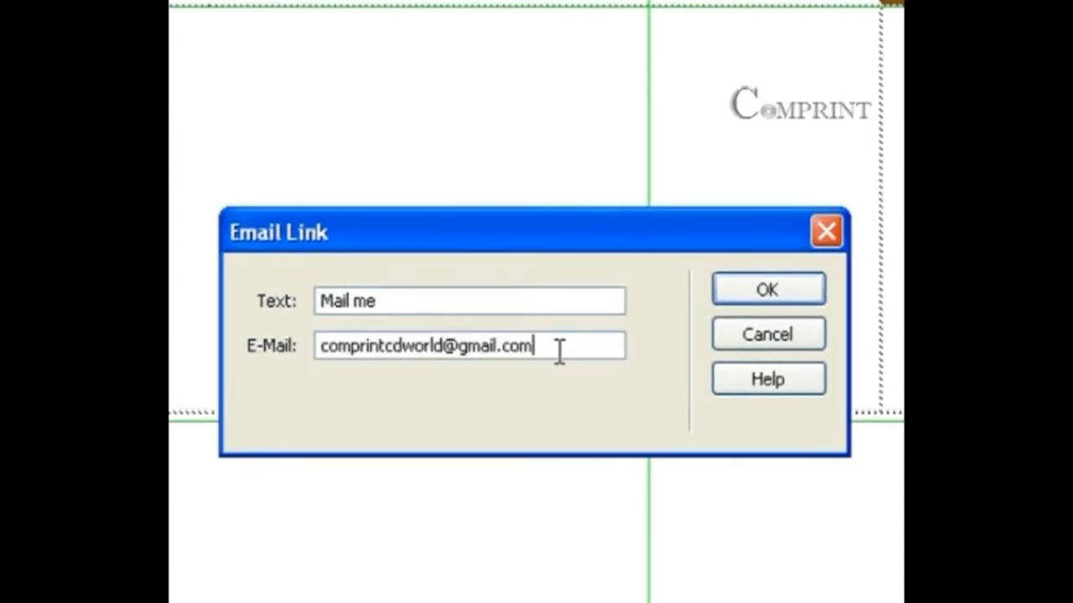
click(741, 289)
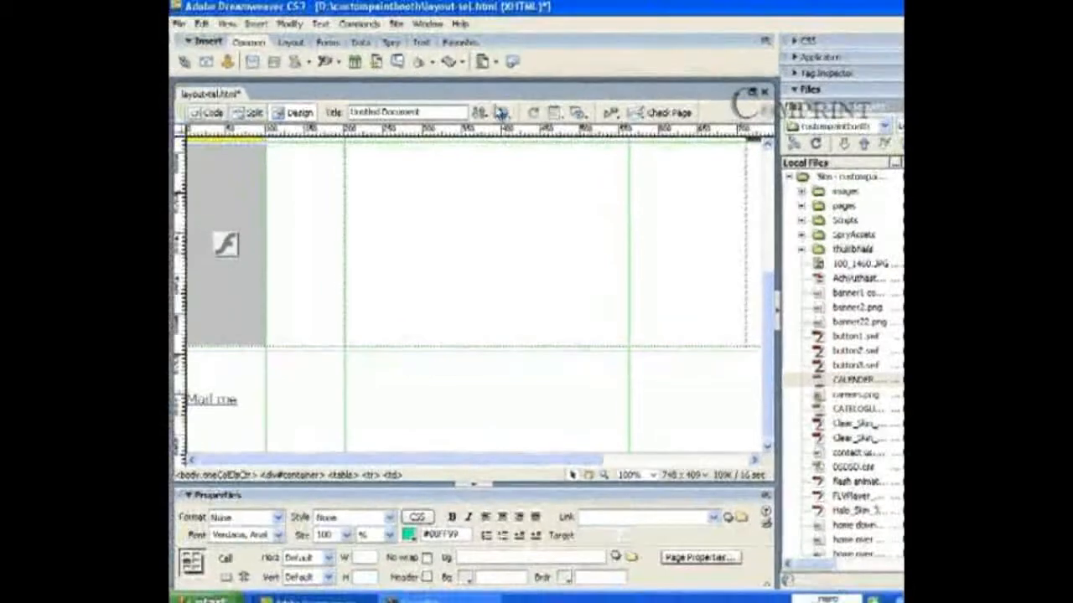
Step: Save the layout page and preview it in Internet Explorer
click(503, 112)
click(513, 131)
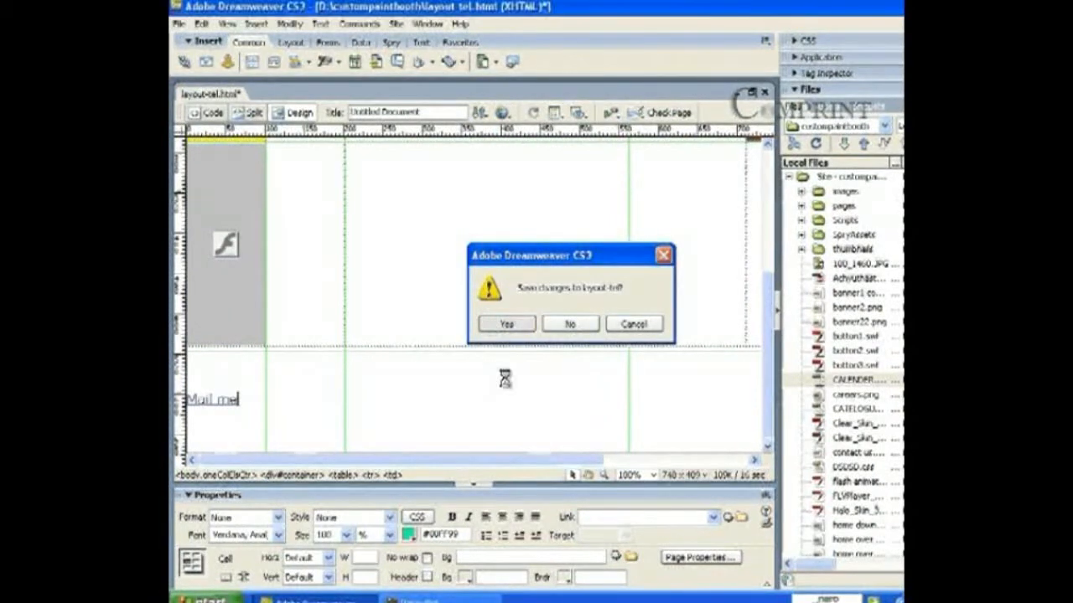
key(Return)
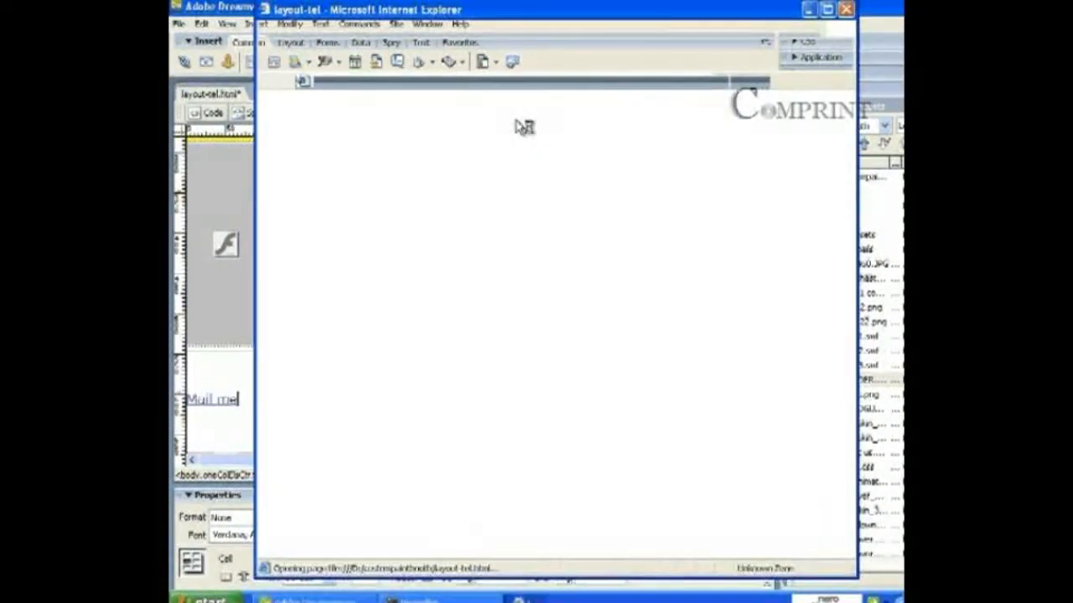
Step: Allow the blocked active content from Internet Explorer's Information Bar
click(516, 109)
key(Escape)
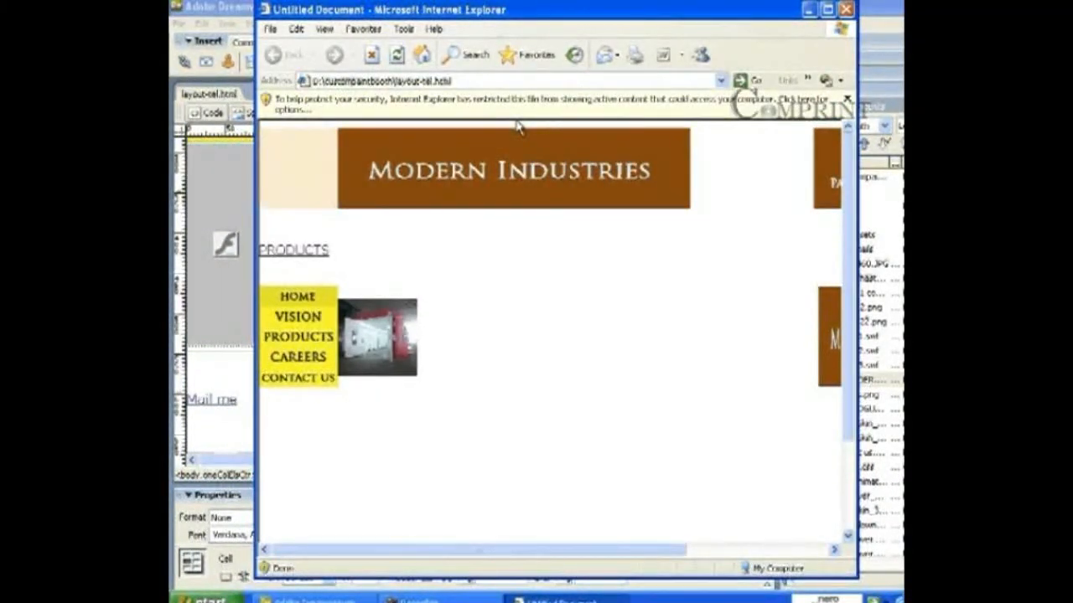
click(442, 109)
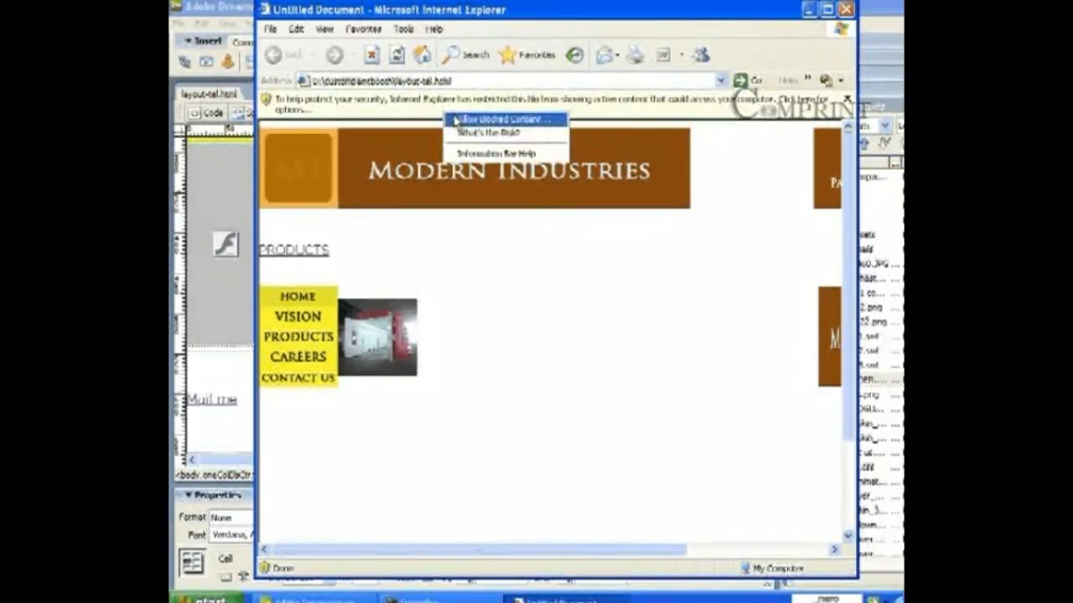
click(511, 117)
click(541, 355)
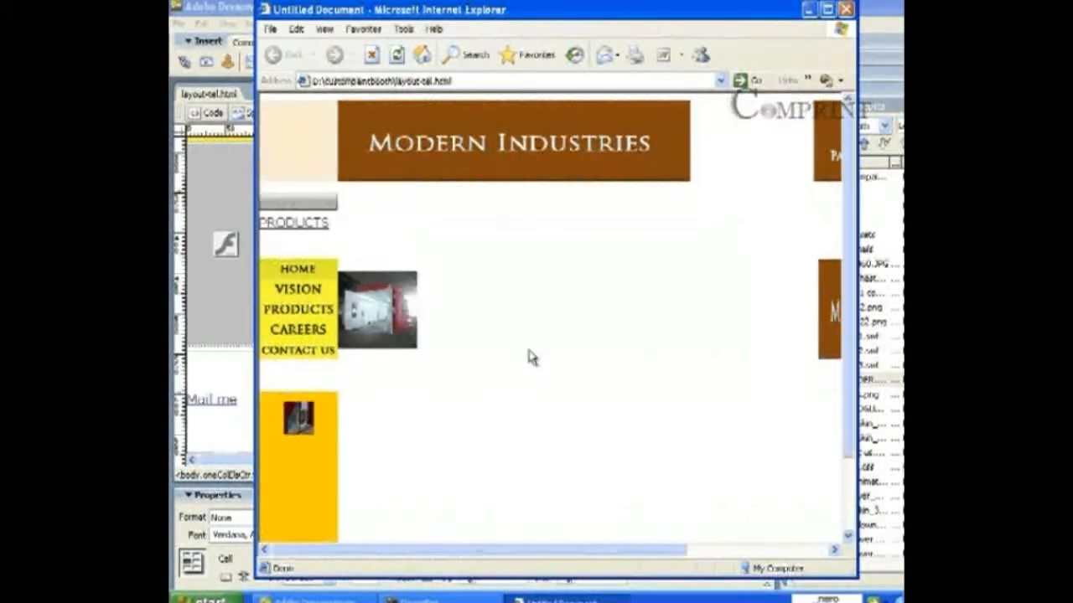
Step: Check that Mail me opens a new message, then close it and the preview
scroll(532, 361, down, 2)
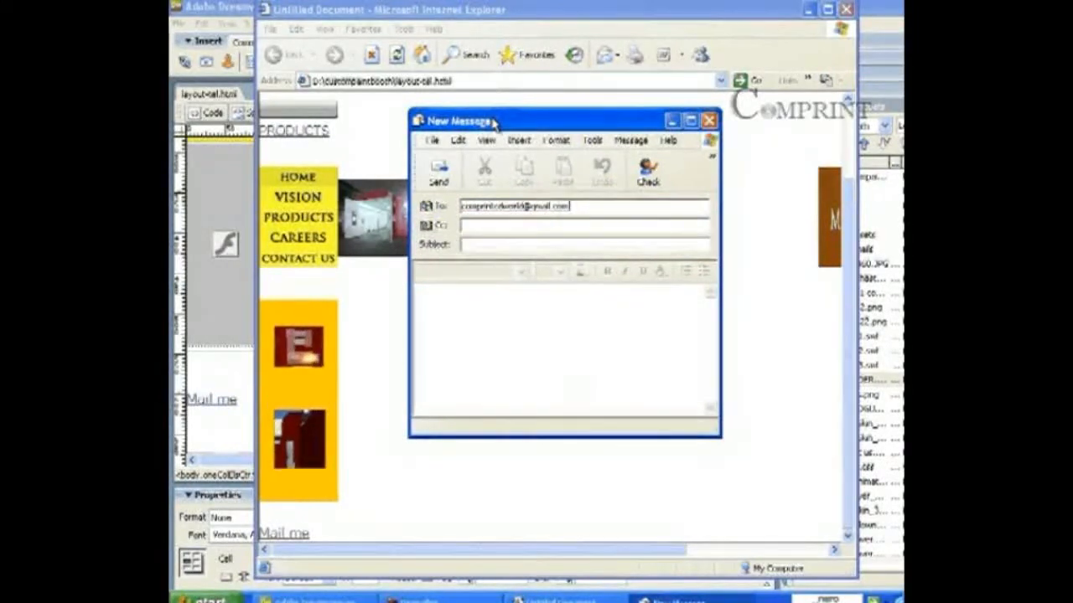
drag(449, 126, 489, 143)
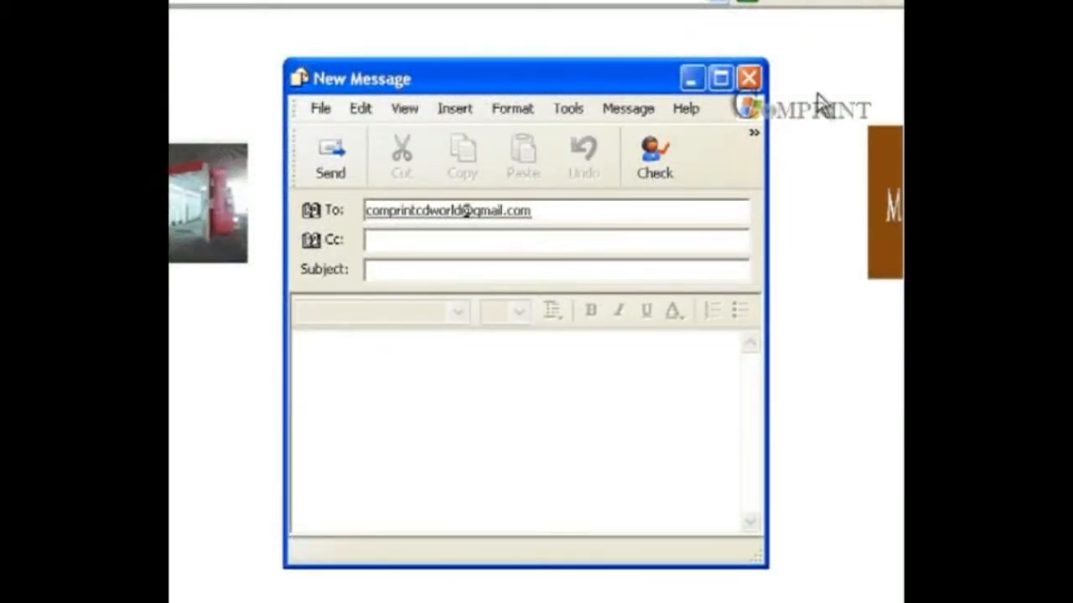
click(750, 79)
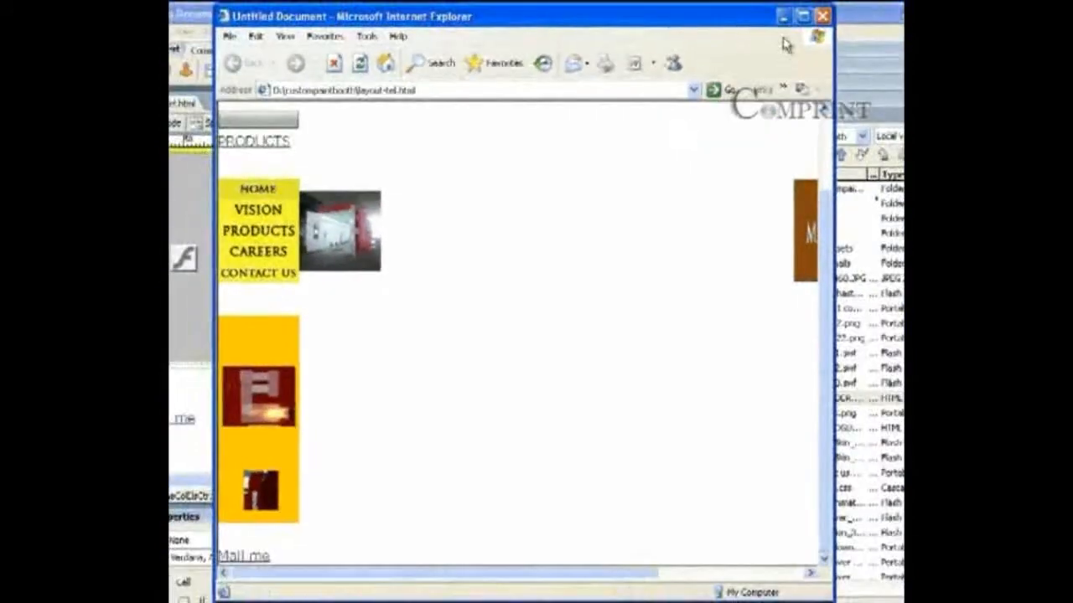
click(825, 27)
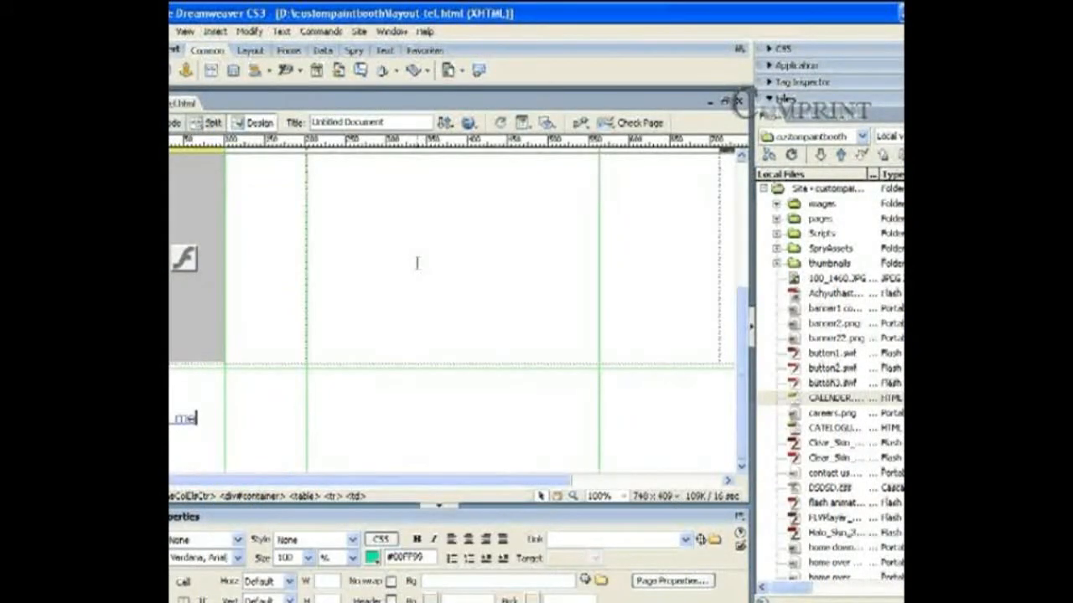
Step: Scroll through the Untitled-6.html paint-booths page to find the 'prefab type' heading
scroll(416, 263, up, 5)
scroll(416, 268, up, 2)
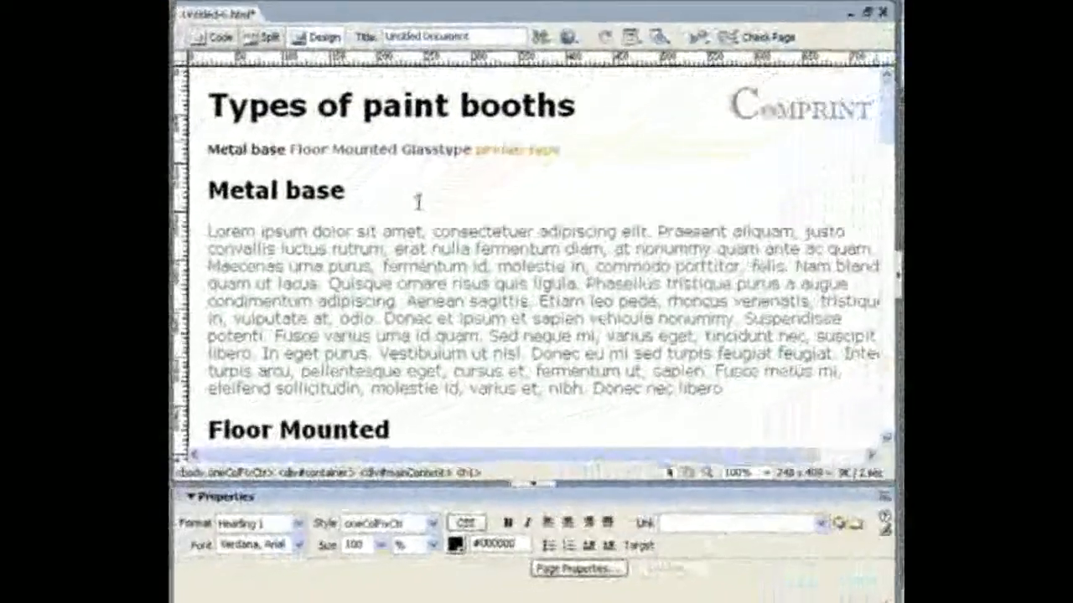
scroll(397, 146, down, 2)
scroll(397, 142, up, 2)
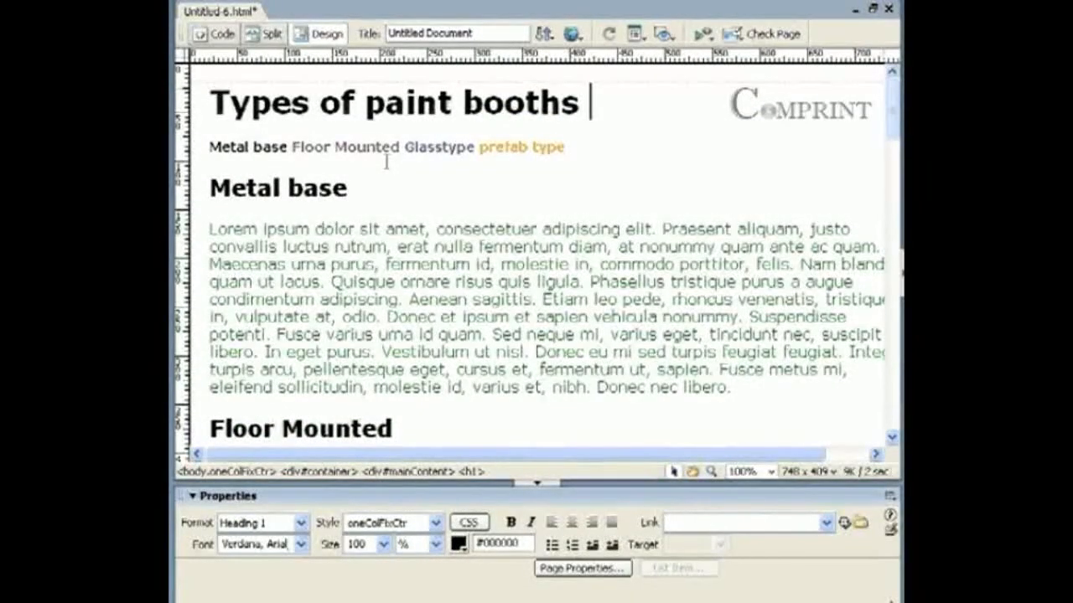
scroll(386, 162, down, 20)
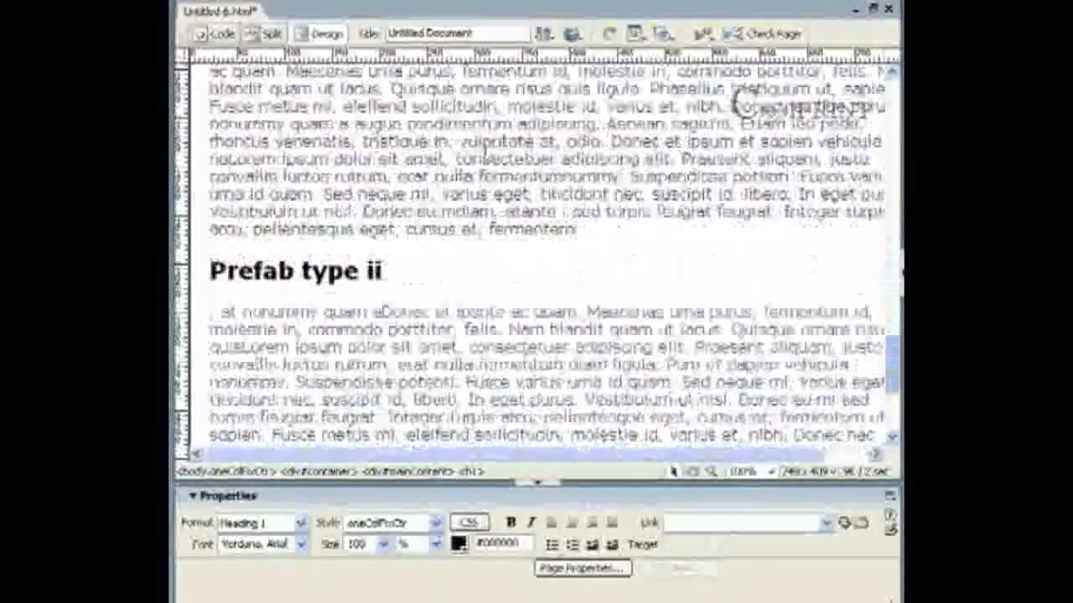
scroll(536, 251, down, 4)
scroll(536, 251, up, 20)
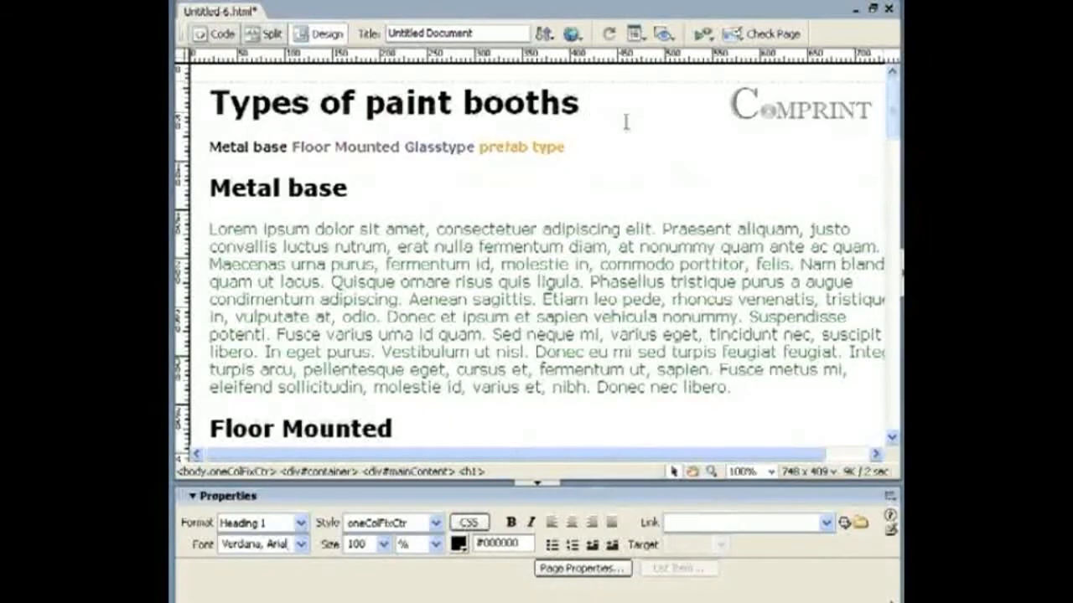
scroll(625, 123, down, 20)
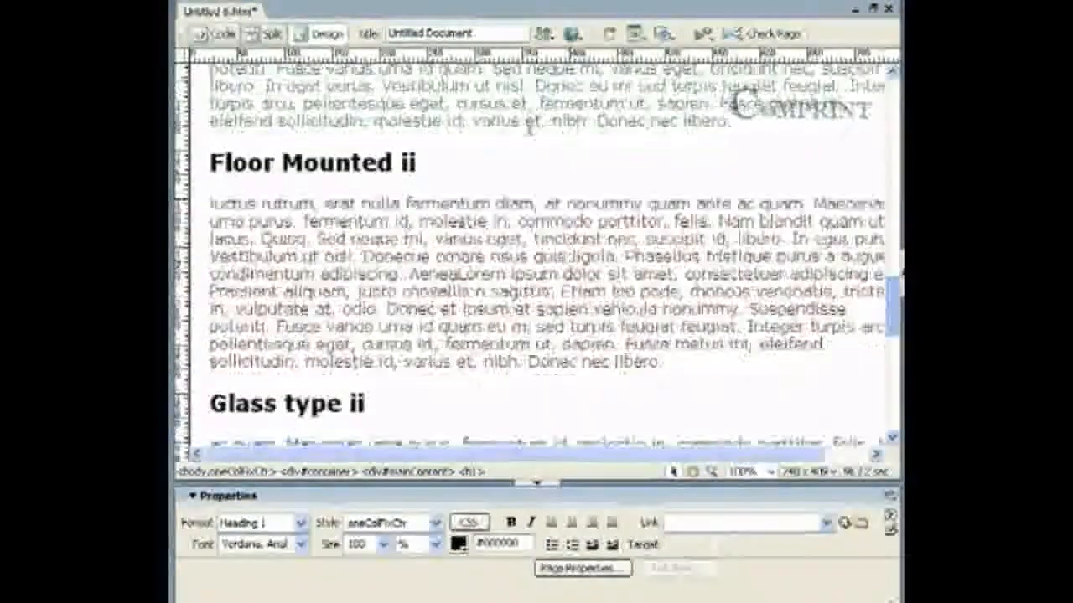
scroll(879, 126, up, 20)
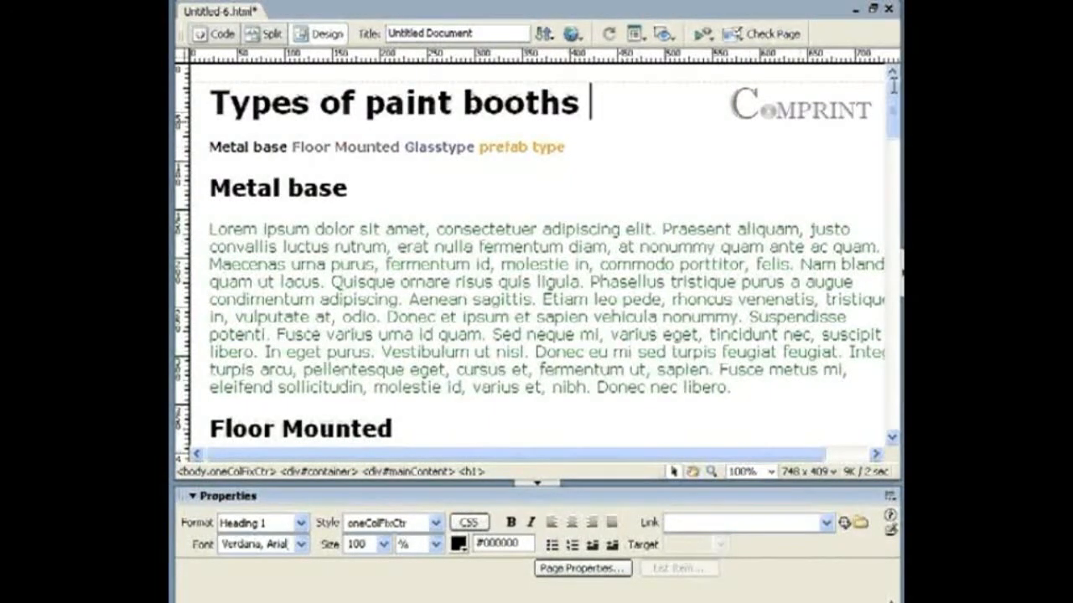
scroll(880, 263, down, 15)
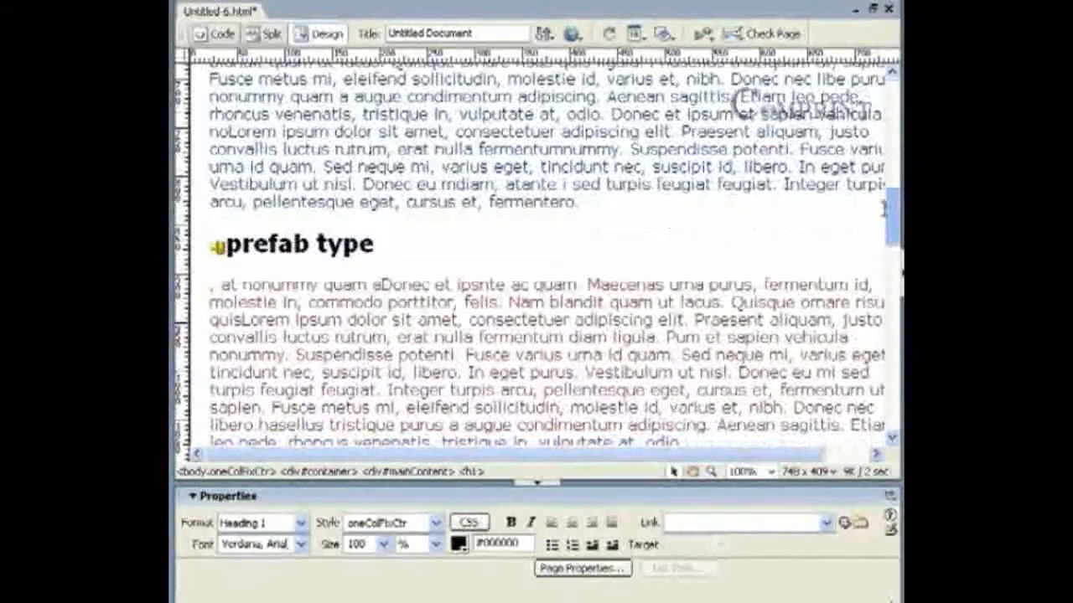
scroll(880, 263, up, 15)
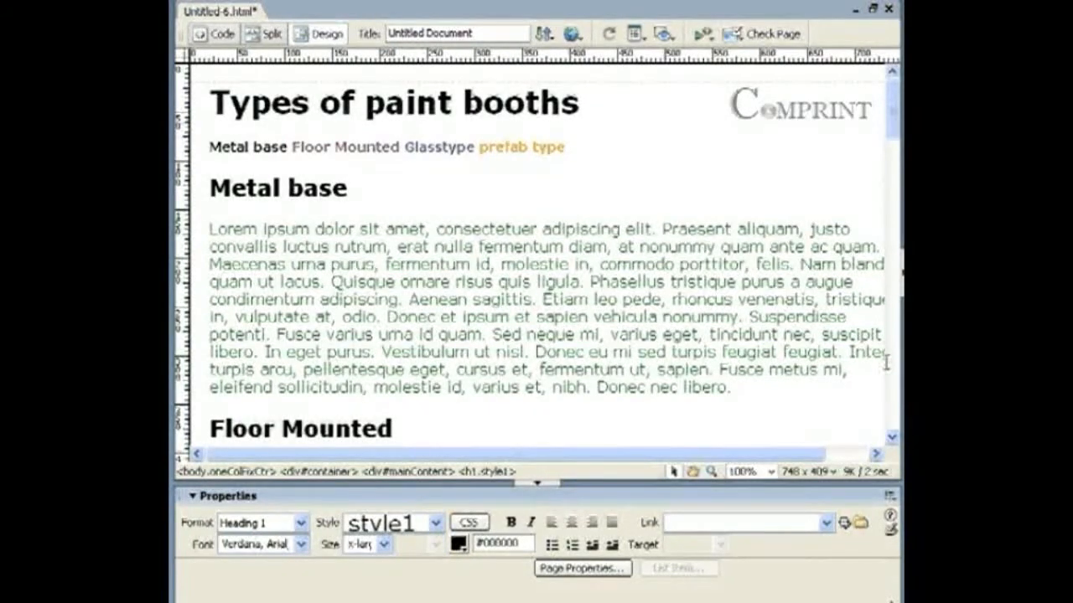
scroll(887, 400, down, 15)
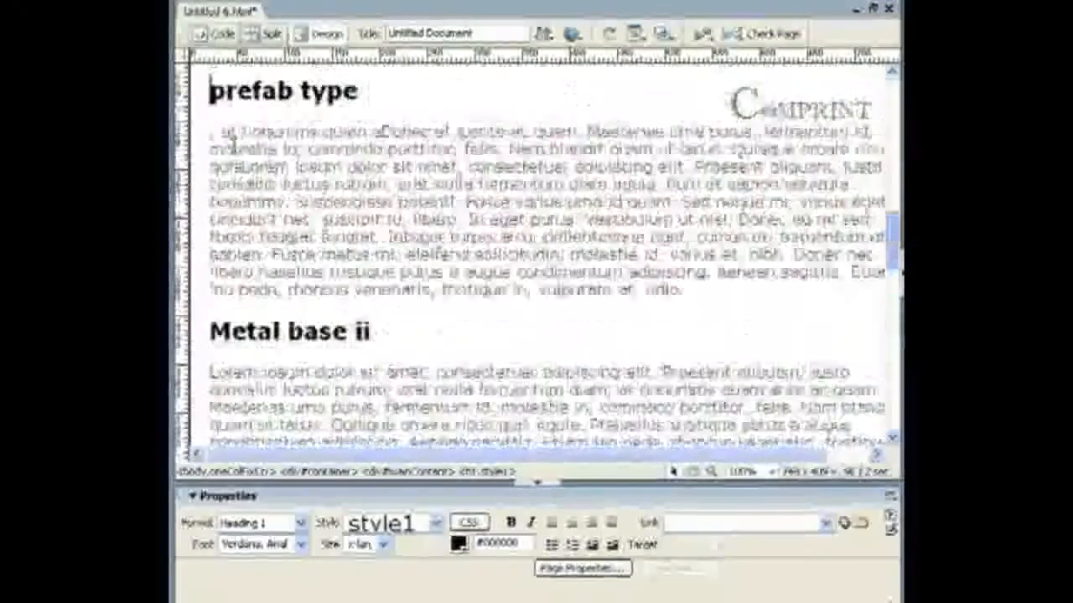
scroll(760, 148, up, 2)
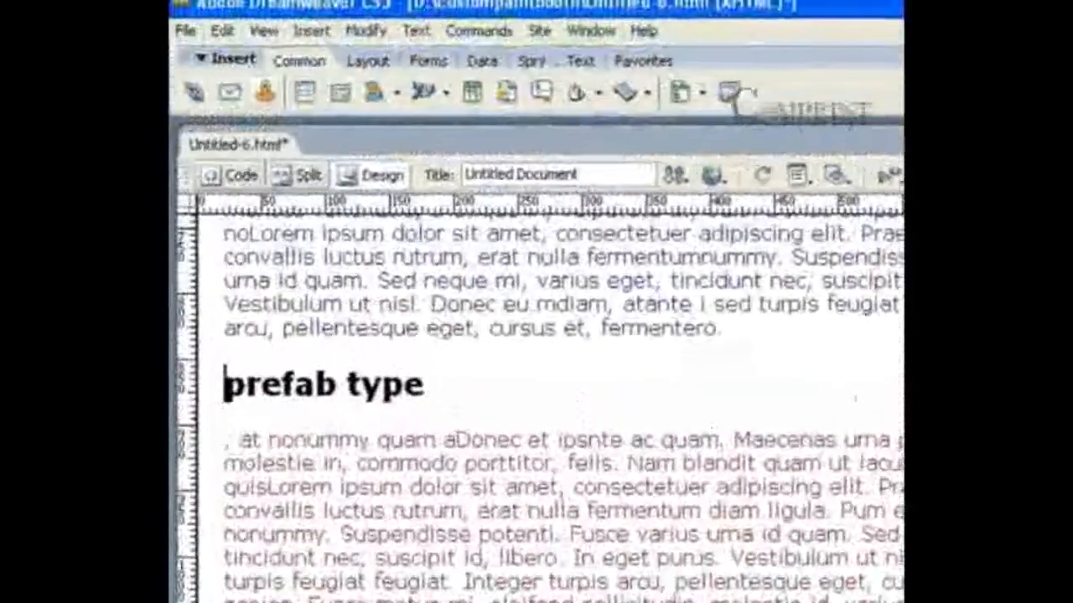
Step: Insert a named anchor 'prefab' before the 'prefab type' heading using Ctrl+Alt+A
key(ctrl+alt+a)
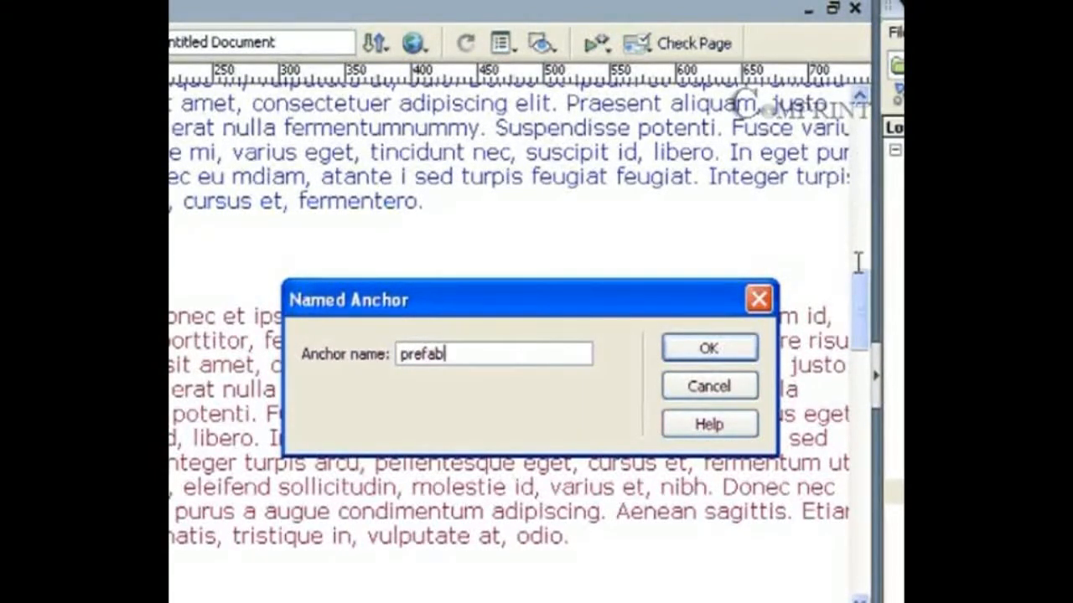
key(Return)
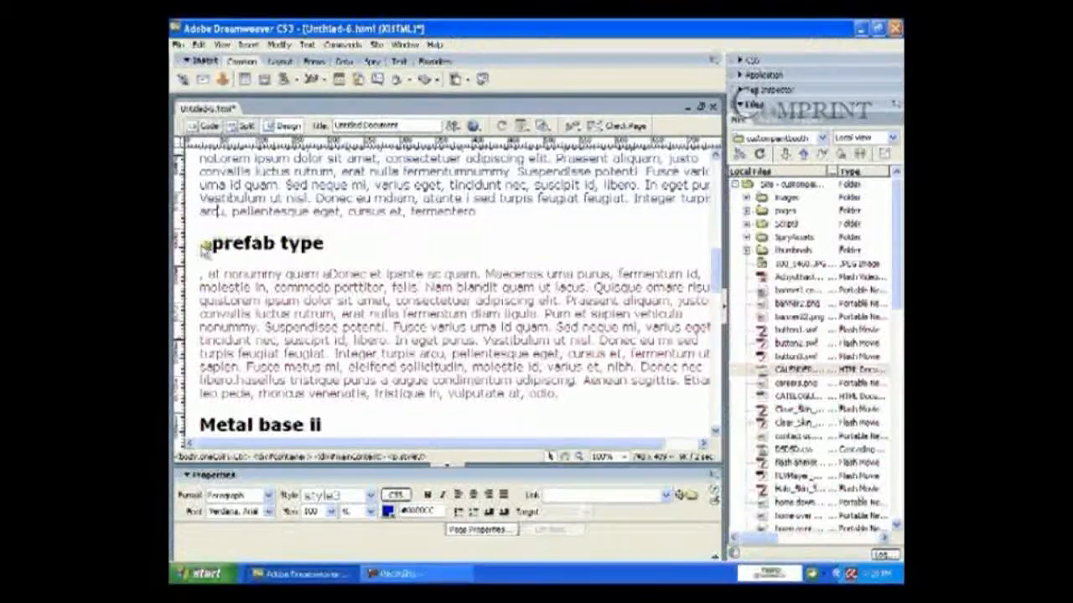
click(209, 244)
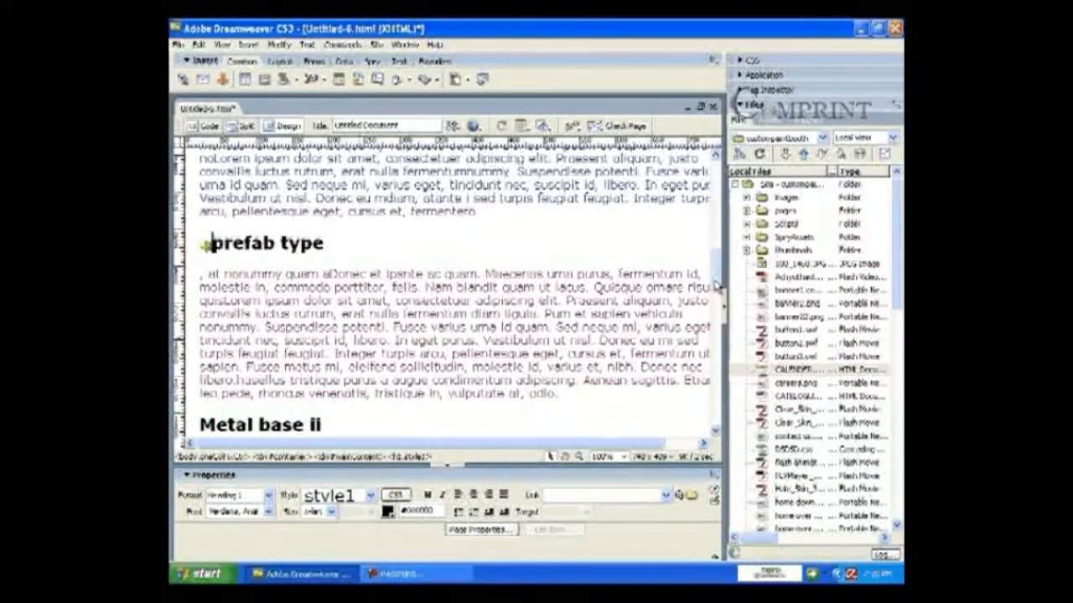
scroll(716, 285, up, 10)
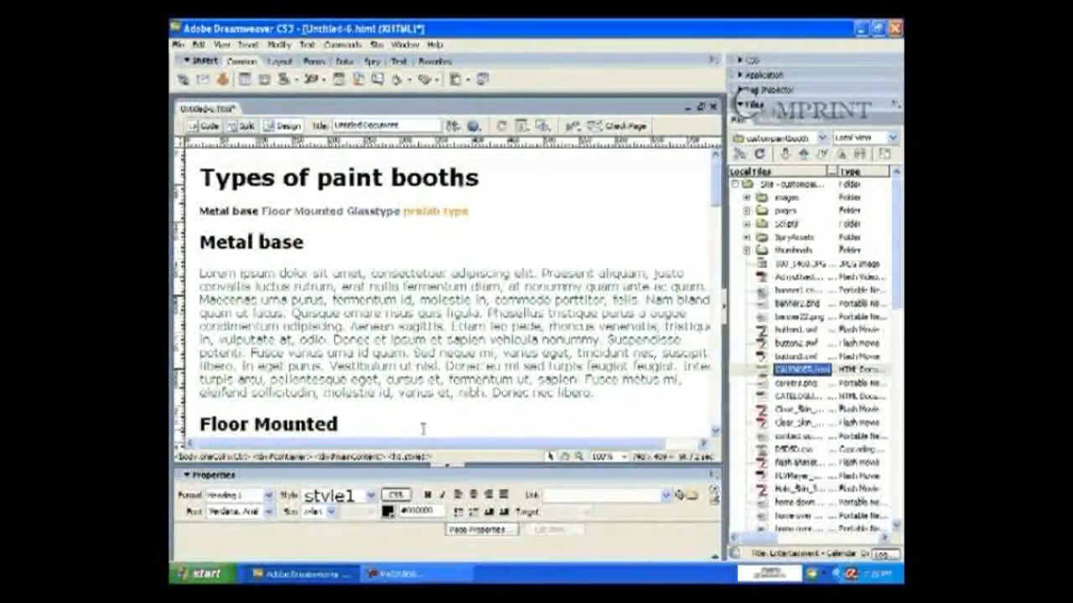
Step: Link the 'prefab type' text after Glasstype in the top line to #prefab
click(423, 429)
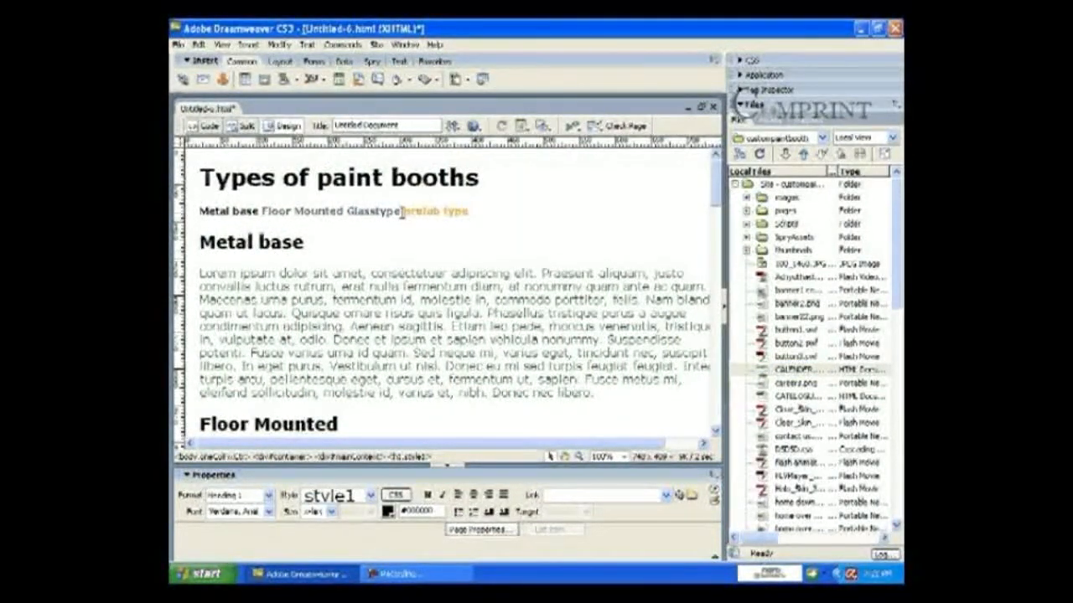
drag(403, 211, 467, 212)
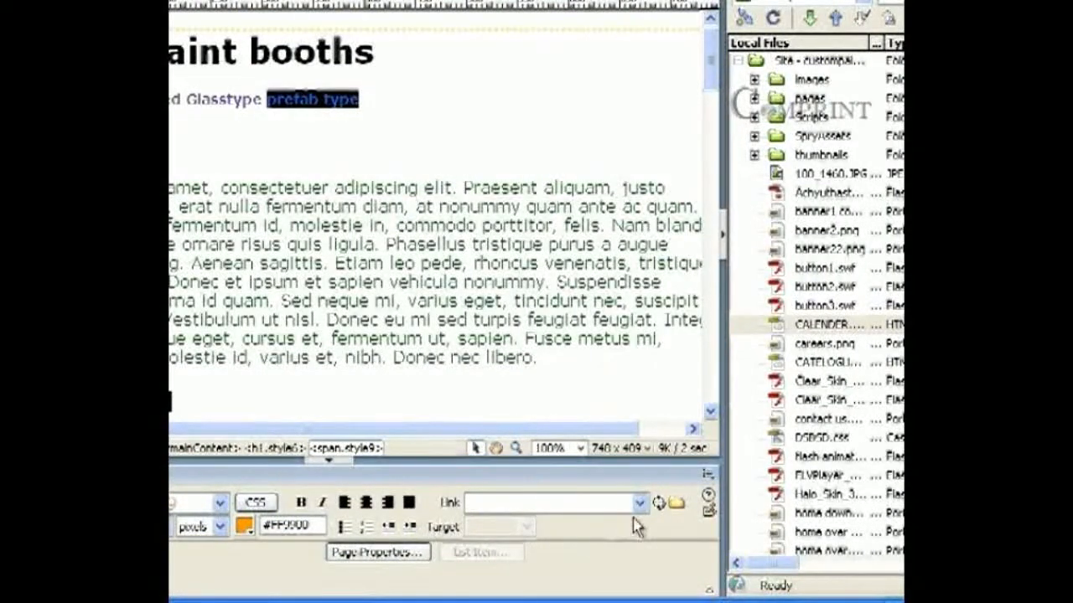
click(543, 506)
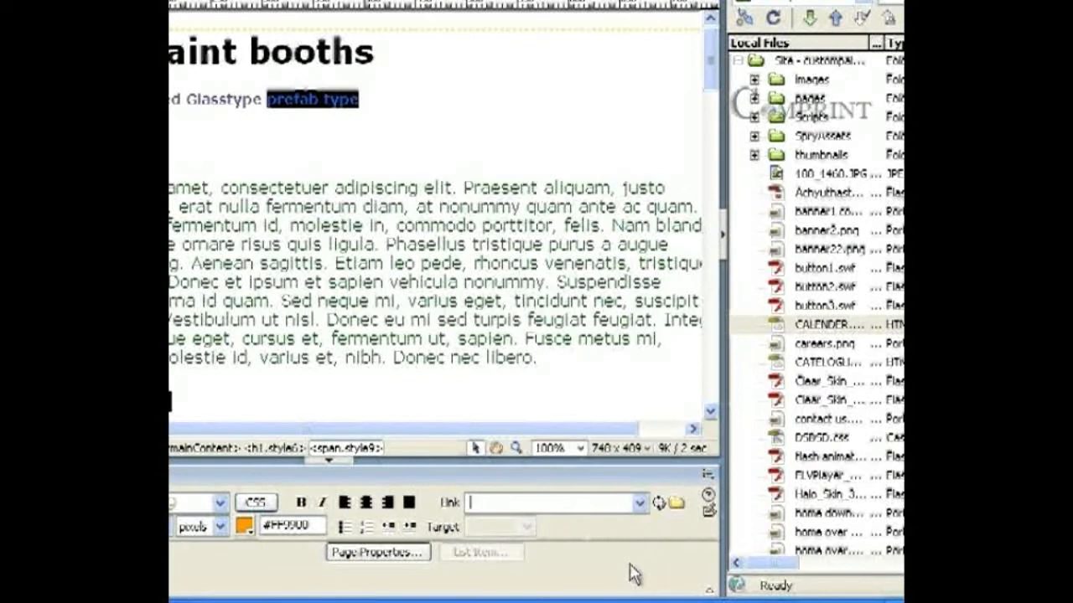
text(#prefab)
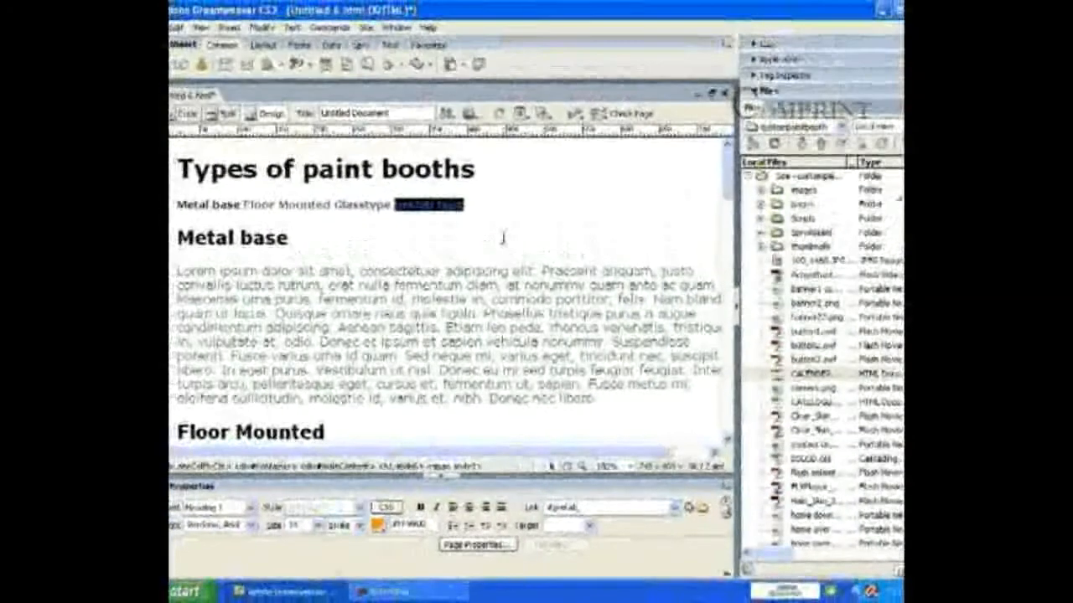
click(364, 134)
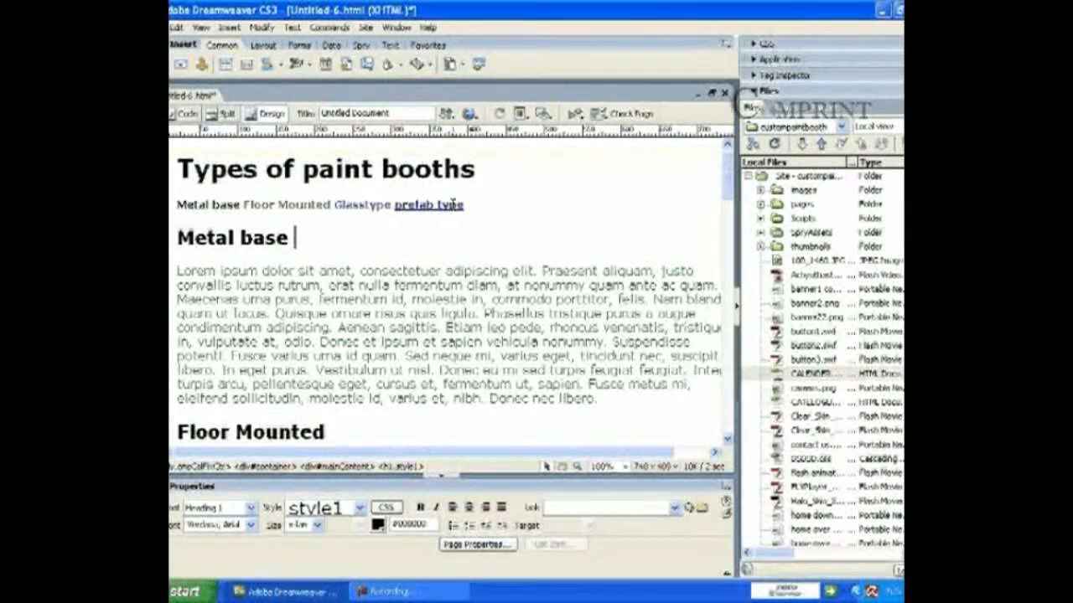
click(473, 118)
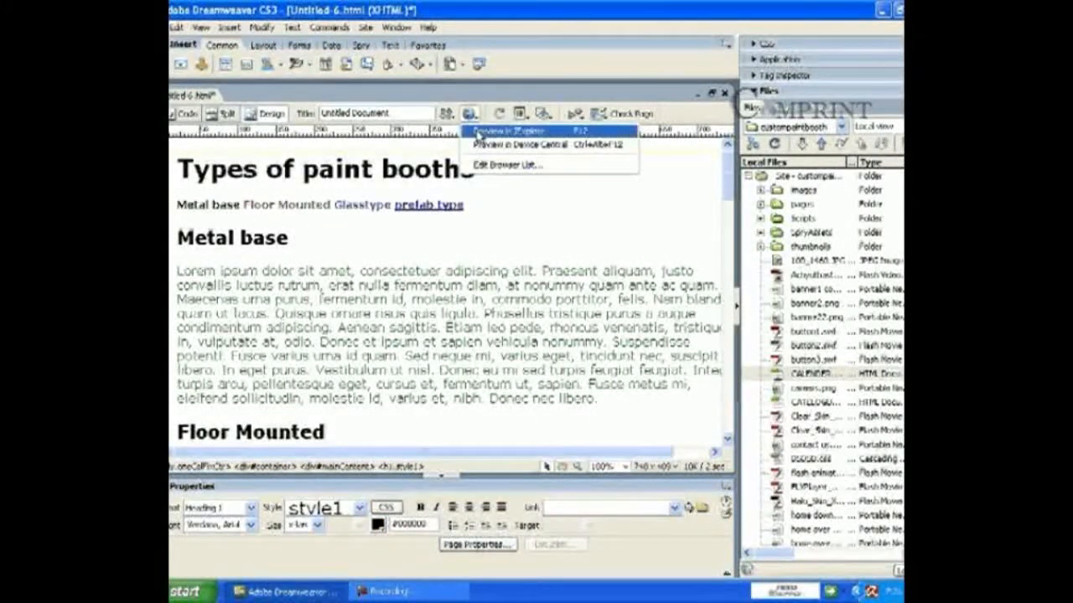
Step: Save and preview in Internet Explorer, confirm 'prefab type' jumps to its section, then close
click(507, 131)
click(473, 322)
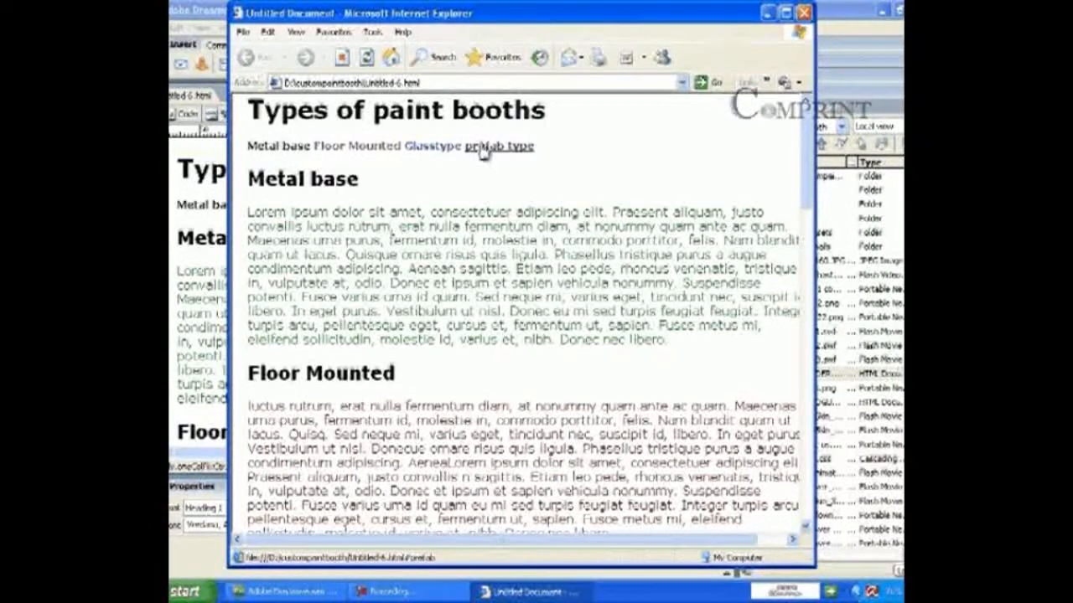
click(484, 151)
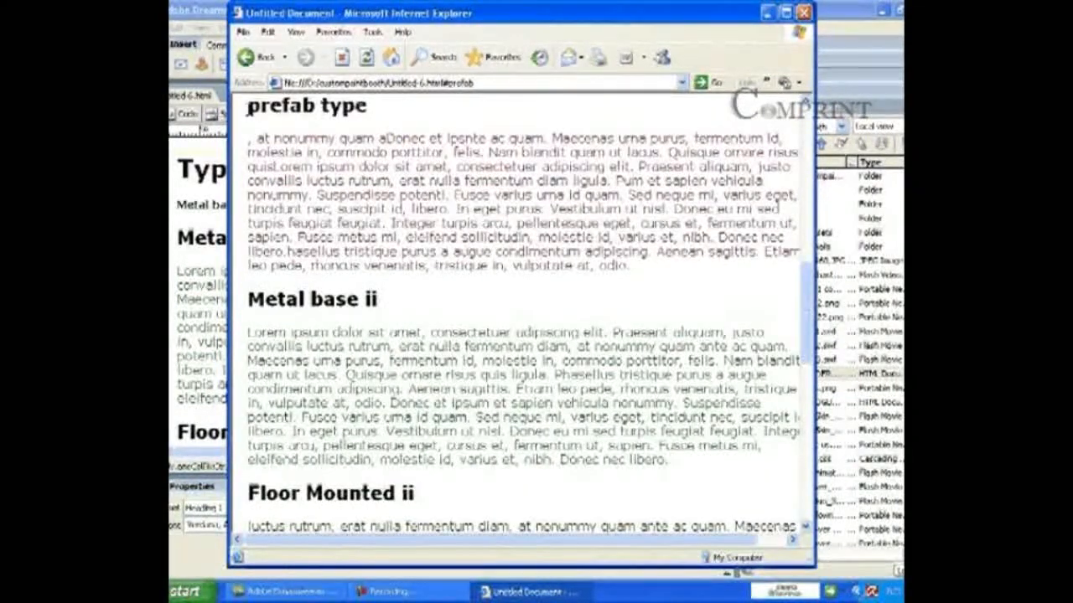
drag(810, 289, 811, 109)
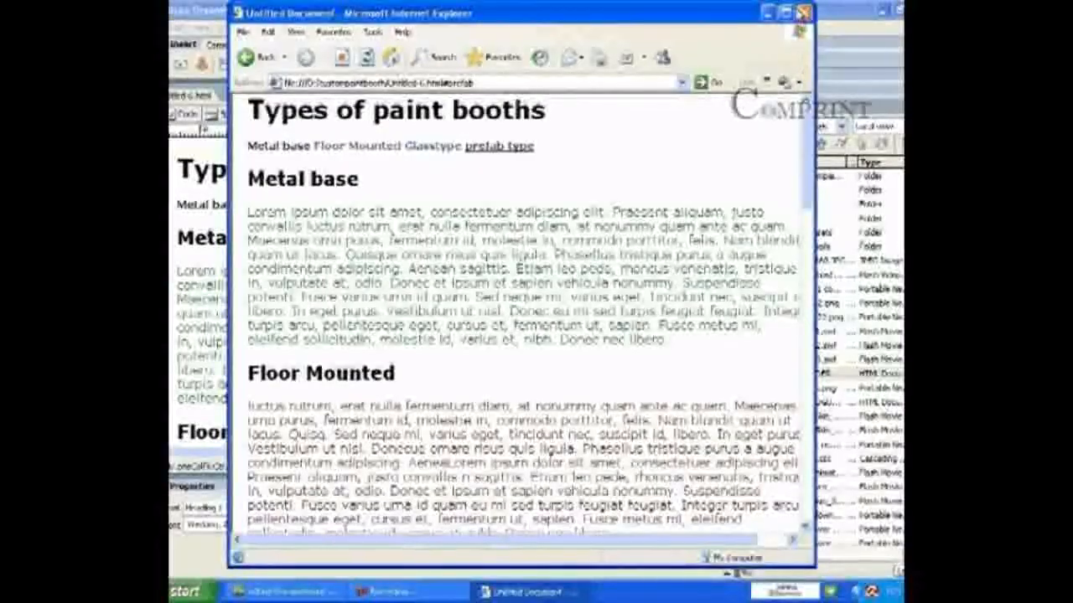
click(803, 13)
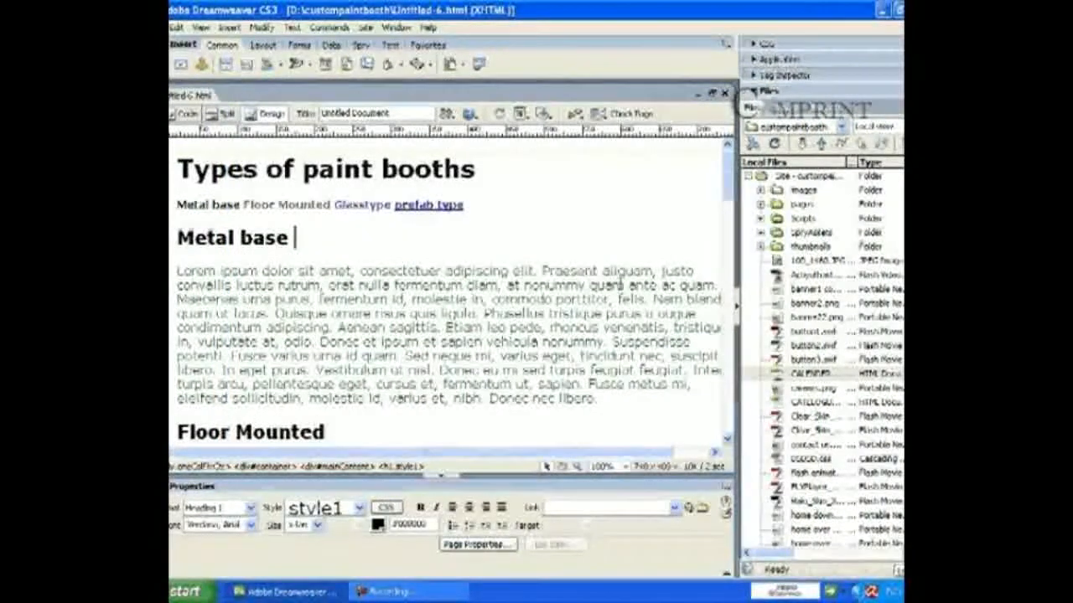